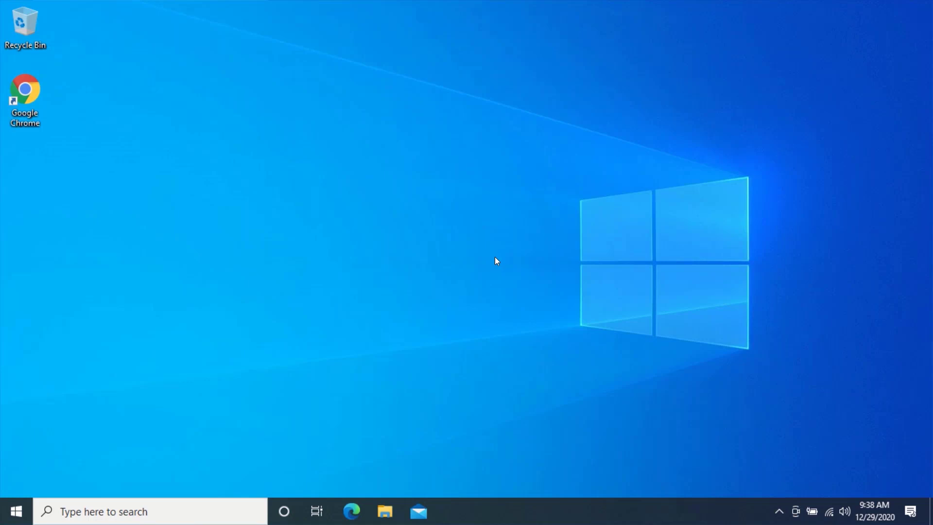
Step: Launch Chrome and go to bit.ly/3mVYzB5, VideoProc's 'Best Free Screen Recording' guide page
{"action": "double_click", "coordinate": [18, 98]}
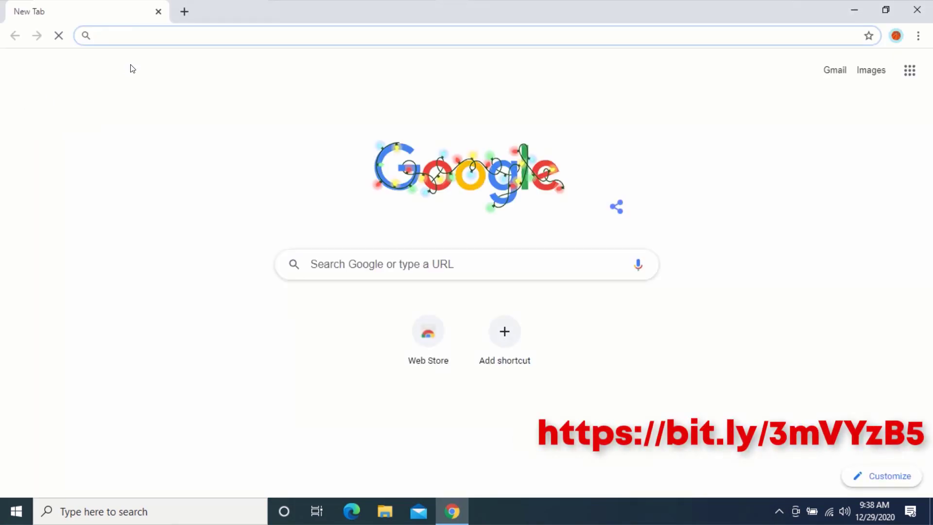
{"action": "type", "text": "bit.ly"}
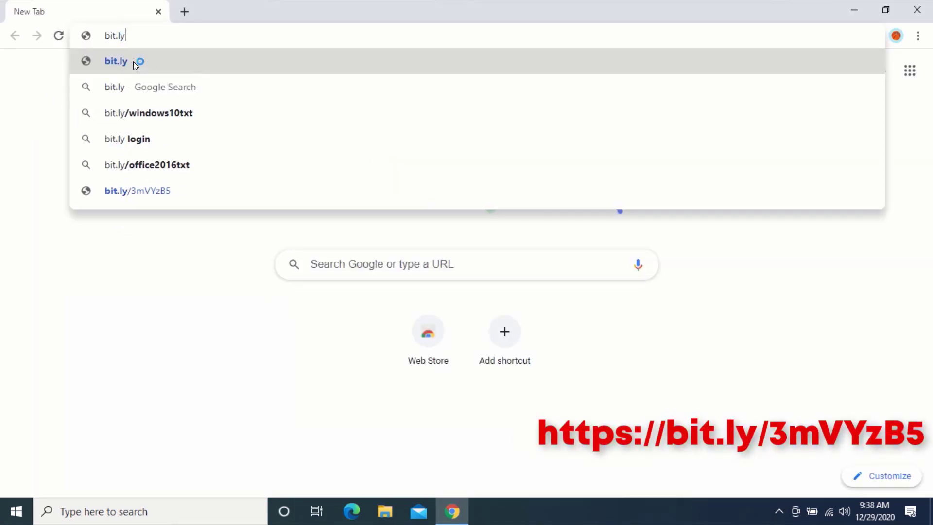
{"action": "type", "text": "/3m"}
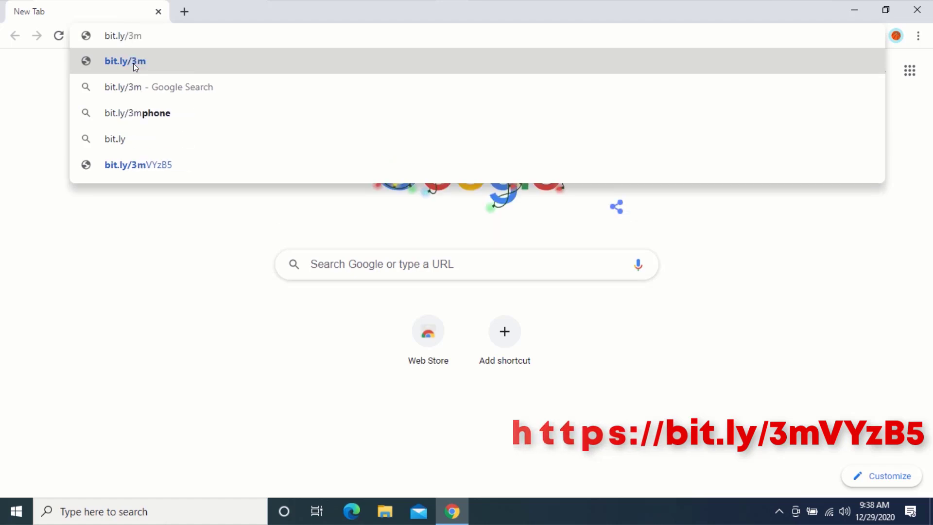
{"action": "type", "text": "VYzB5"}
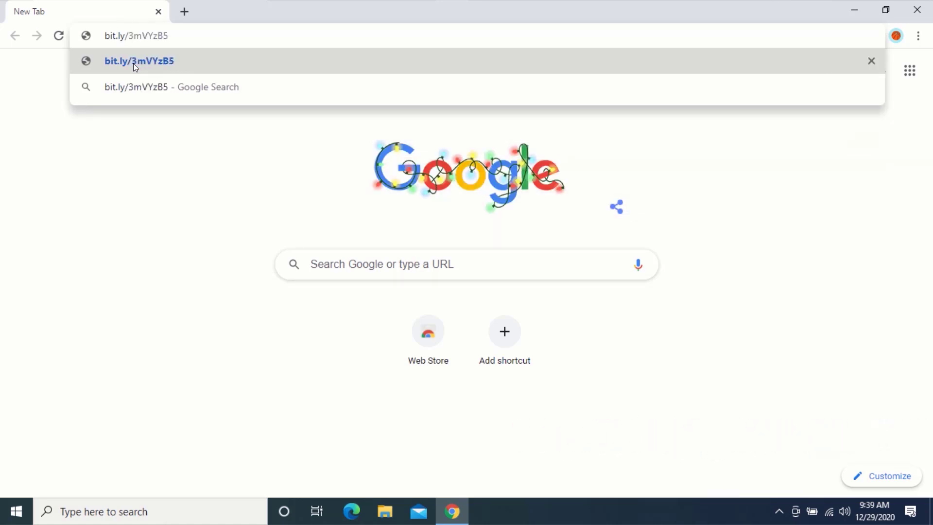
{"action": "key", "text": "Return"}
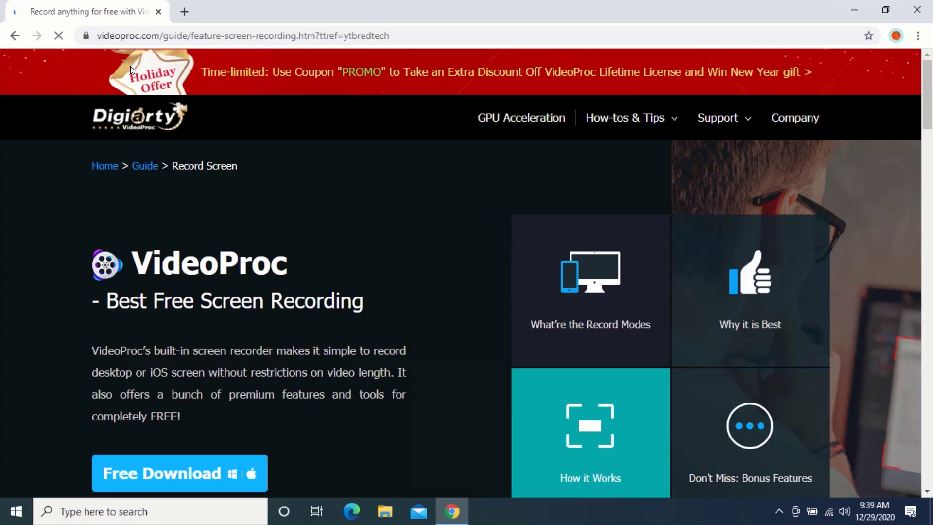
Step: Download the free VideoProc installer videoproc.exe (45.6 MB) and launch it from the download bar
{"action": "scroll", "coordinate": [131, 66], "scroll_direction": "down", "scroll_amount": 3}
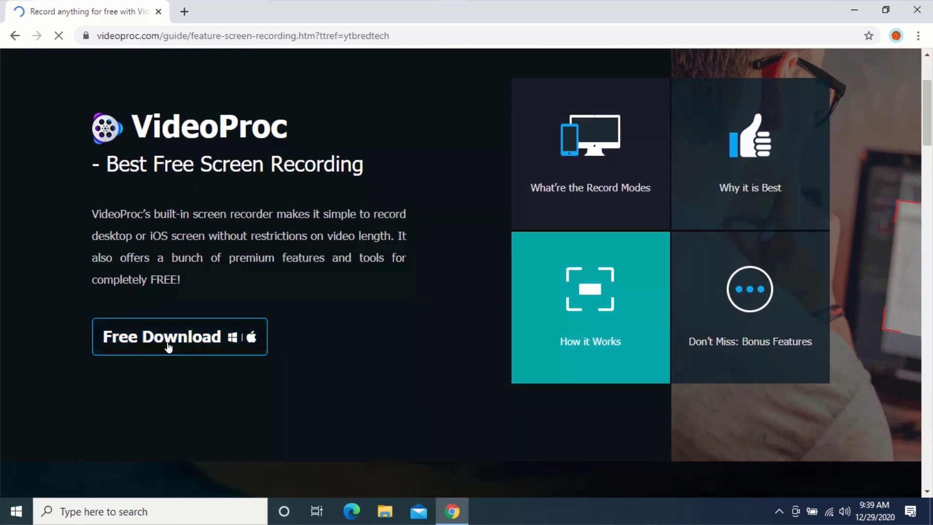
{"action": "left_click", "coordinate": [149, 348]}
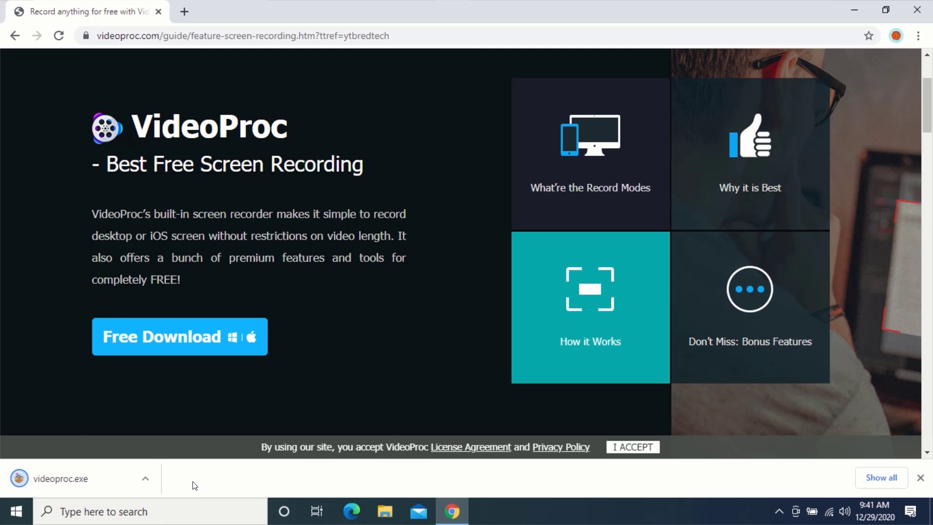
{"action": "left_click", "coordinate": [62, 479]}
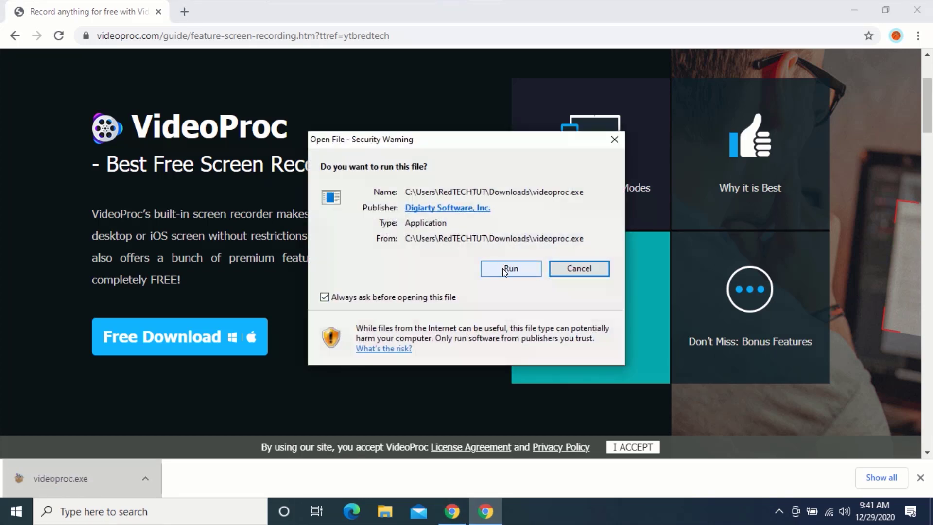
Step: Run videoproc.exe, close Chrome, approve the UAC prompt, then quit the installer
{"action": "left_click", "coordinate": [503, 268]}
{"action": "left_click", "coordinate": [925, 11]}
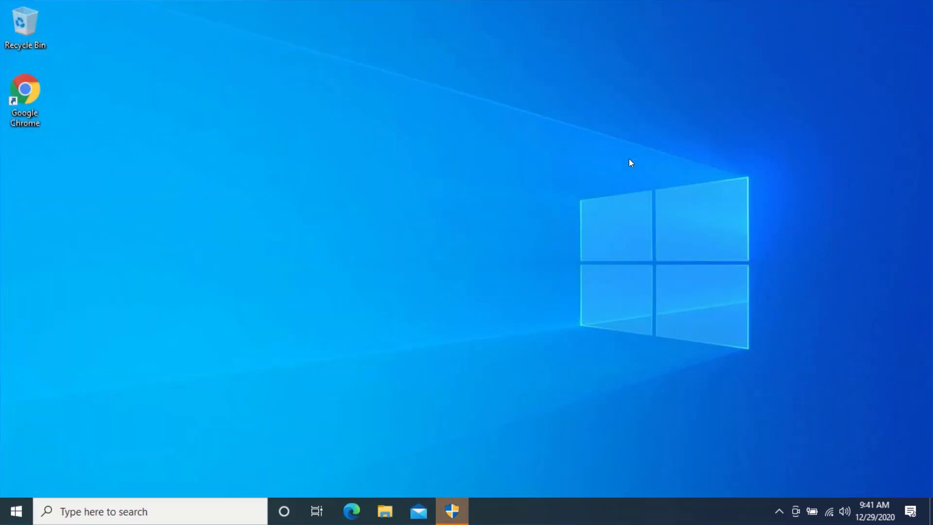
{"action": "left_click", "coordinate": [455, 512]}
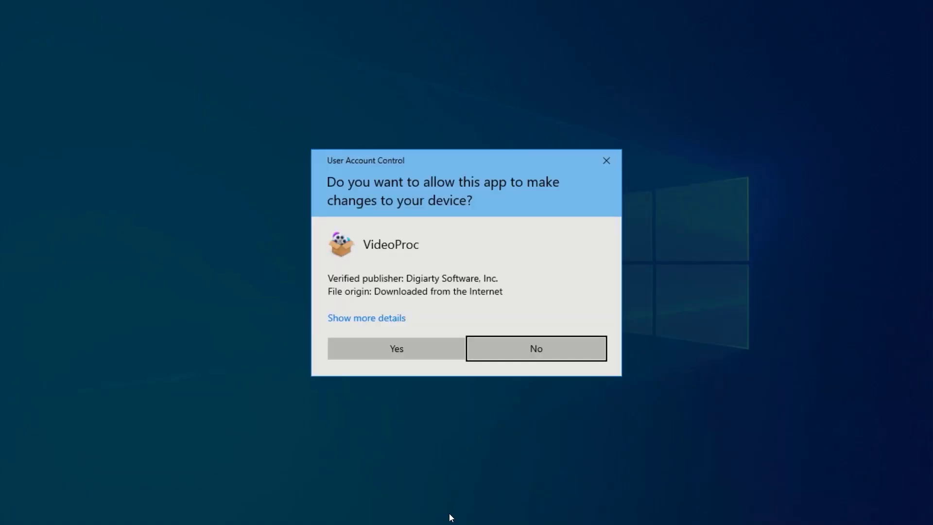
{"action": "left_click", "coordinate": [396, 351]}
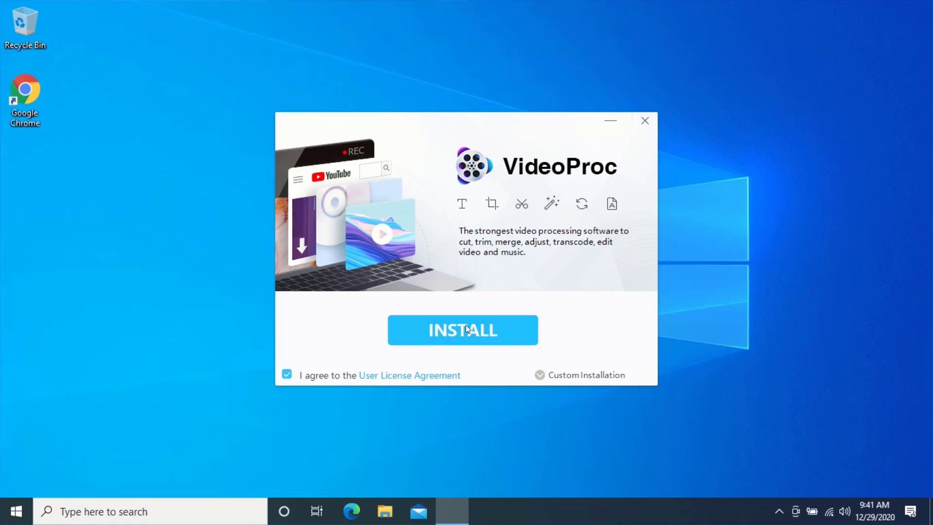
{"action": "left_click", "coordinate": [647, 118]}
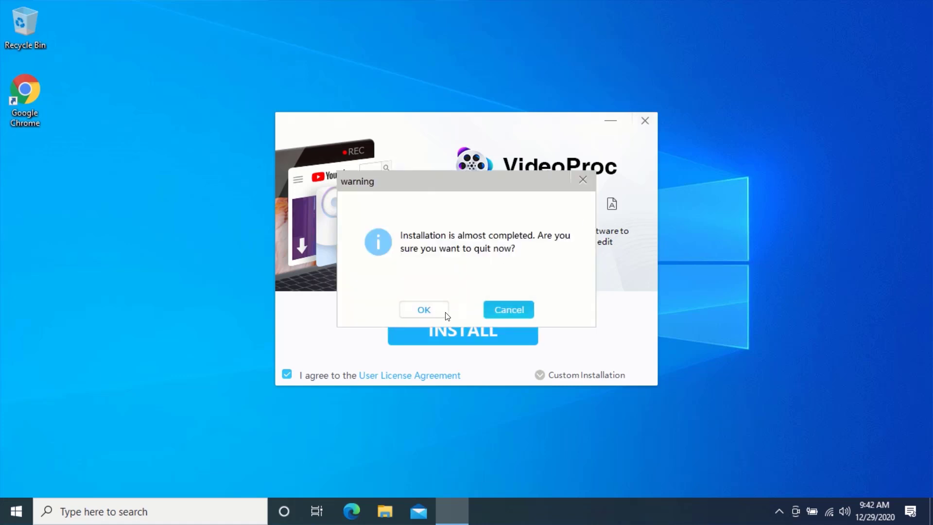
{"action": "left_click", "coordinate": [432, 314]}
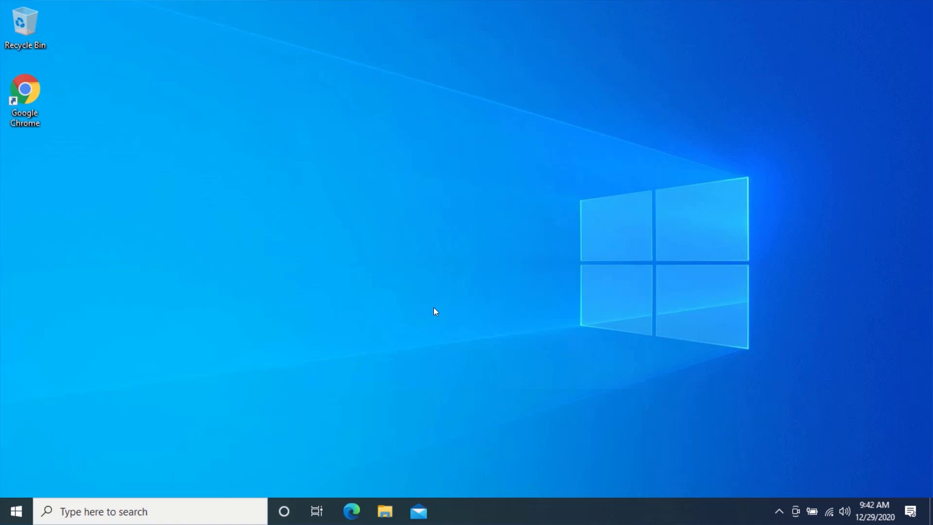
Step: Find VideoProc via Windows search for 'vide', launch it, and open its gear options menu
{"action": "left_click", "coordinate": [141, 508]}
{"action": "type", "text": "vide"}
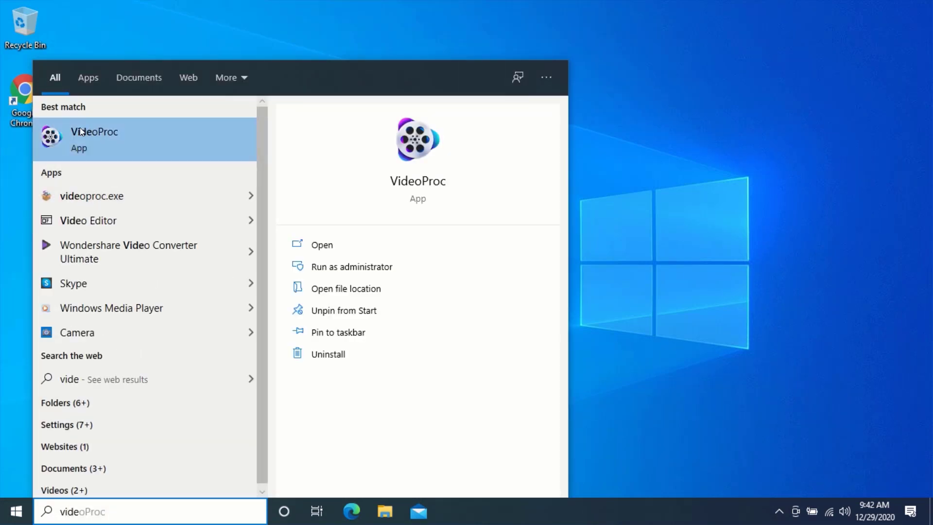
{"action": "left_click", "coordinate": [103, 138]}
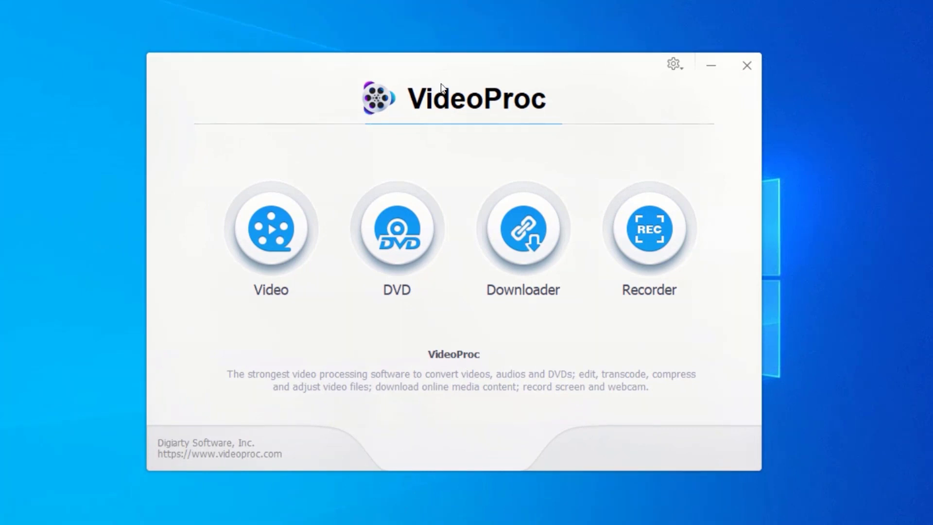
{"action": "left_click", "coordinate": [675, 65]}
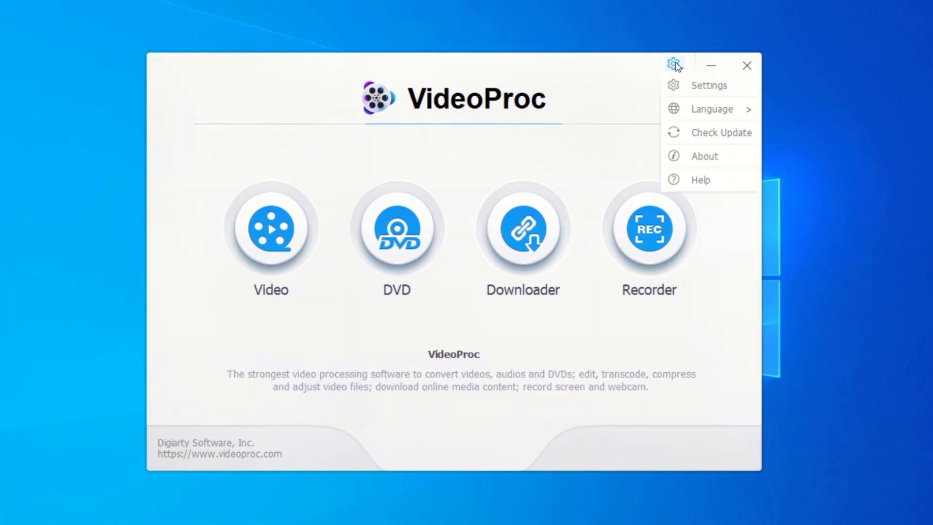
Step: In Settings > Recorder, set recording quality to High and keep mp4 as the format
{"action": "left_click", "coordinate": [684, 90]}
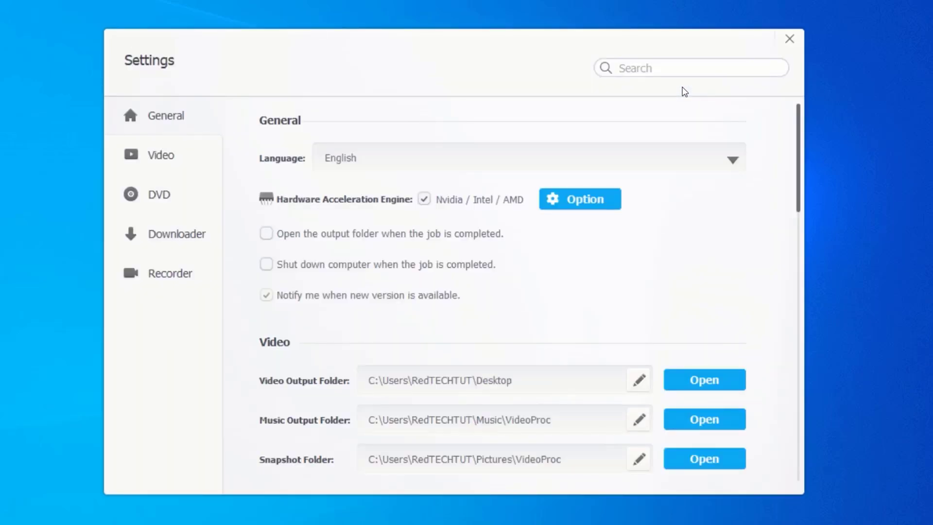
{"action": "left_click", "coordinate": [161, 274]}
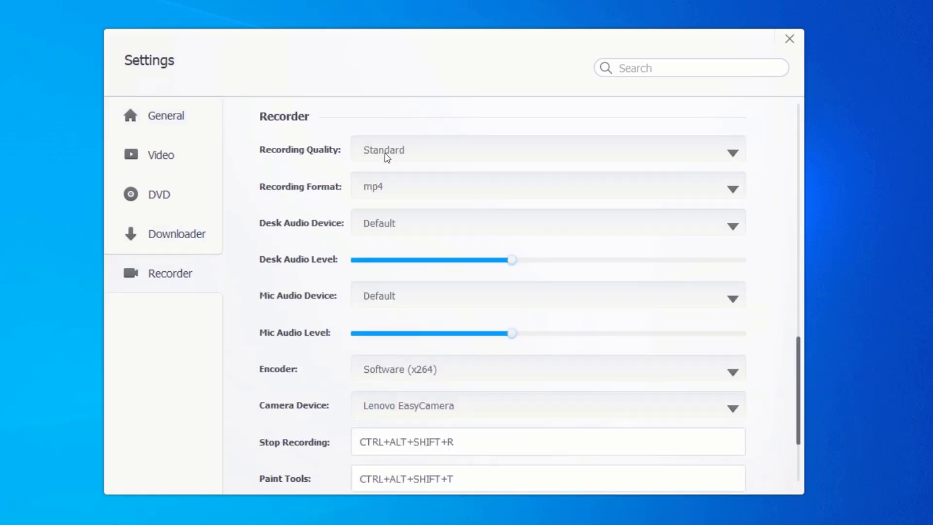
{"action": "left_click", "coordinate": [416, 150]}
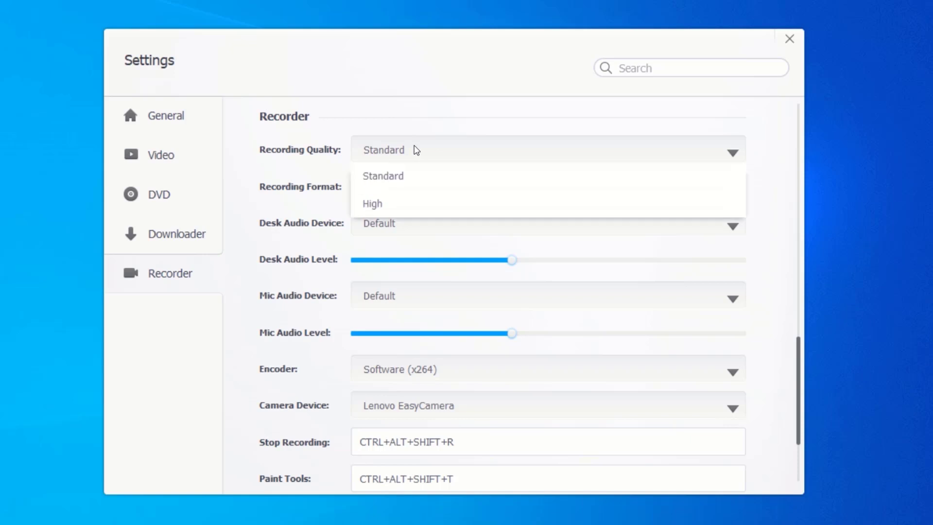
{"action": "left_click", "coordinate": [376, 200]}
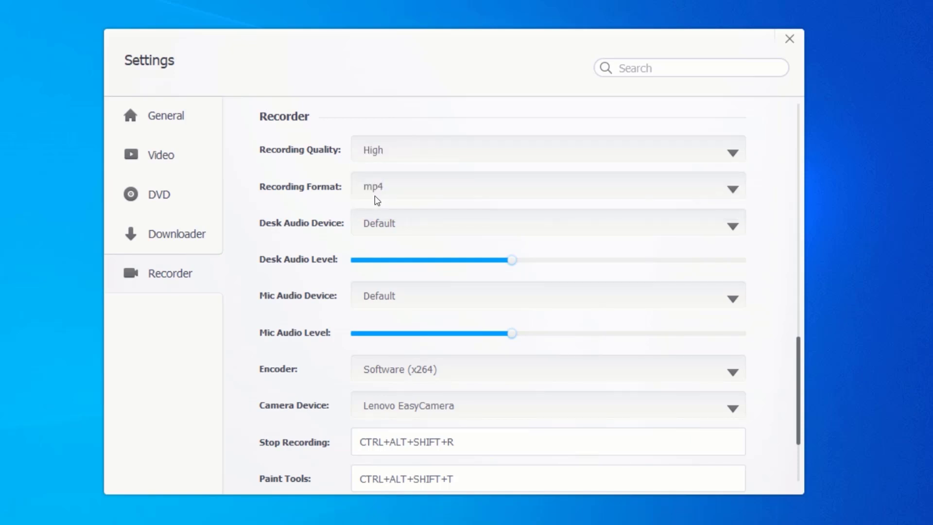
{"action": "left_click", "coordinate": [404, 187]}
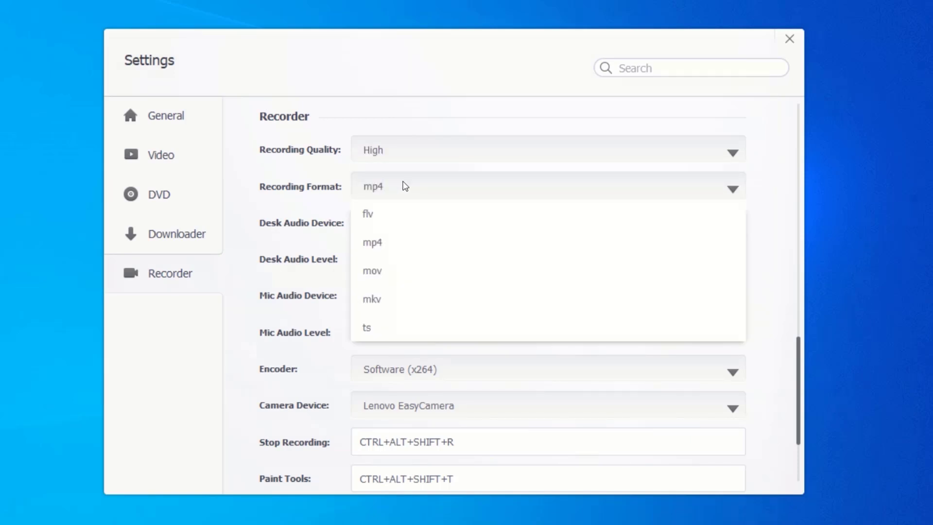
{"action": "left_click", "coordinate": [390, 236]}
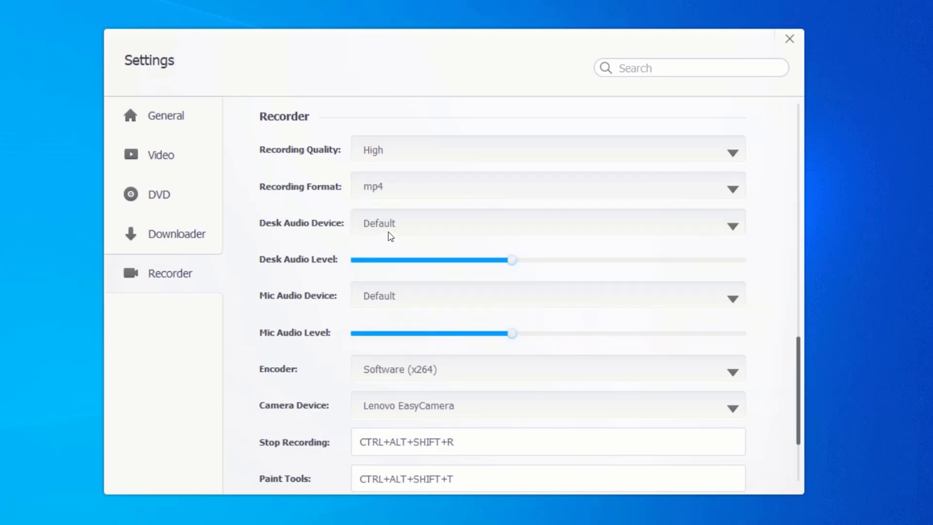
Step: Raise the Default desk audio level, use a louder Conexant SmartAudio HD microphone, and keep Software (x264) encoding
{"action": "left_click", "coordinate": [388, 225]}
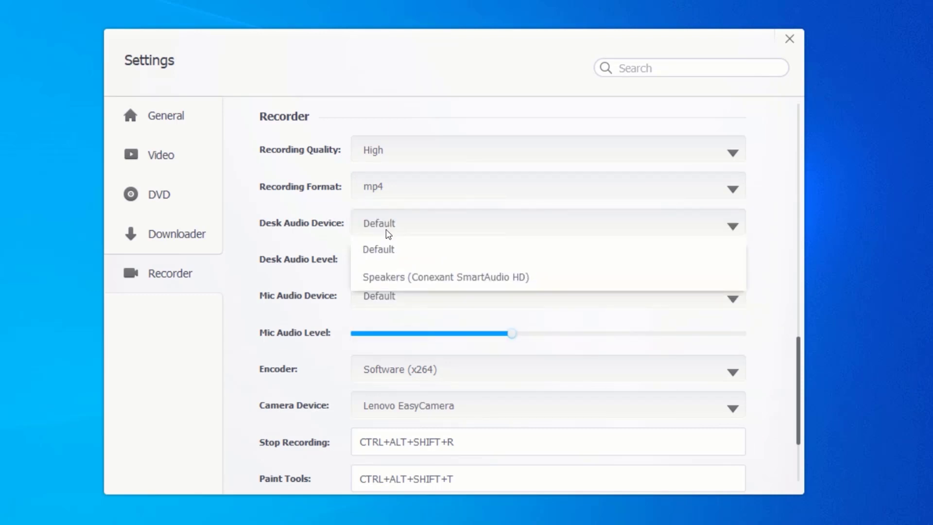
{"action": "left_click", "coordinate": [404, 257]}
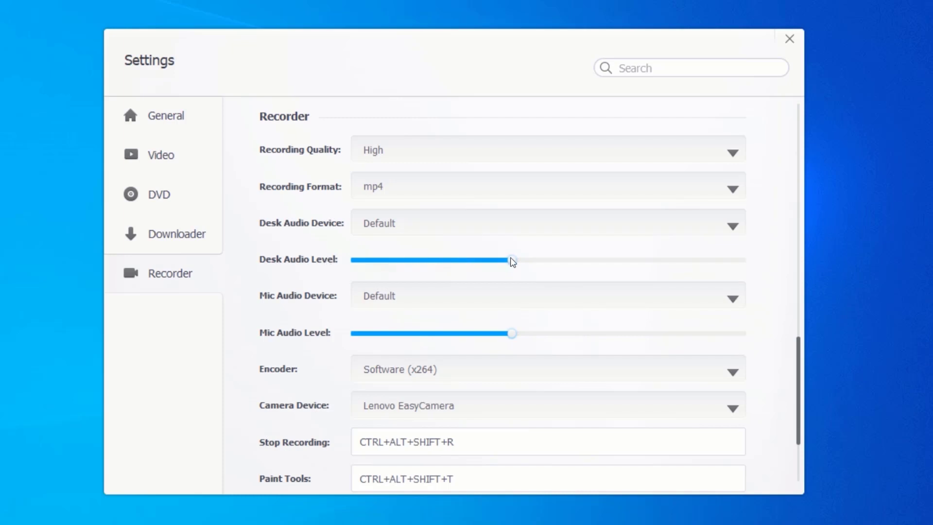
{"action": "mouse_move", "coordinate": [511, 260]}
{"action": "left_mouse_down"}
{"action": "mouse_move", "coordinate": [657, 265]}
{"action": "mouse_move", "coordinate": [523, 264]}
{"action": "left_mouse_up"}
{"action": "left_click", "coordinate": [409, 298]}
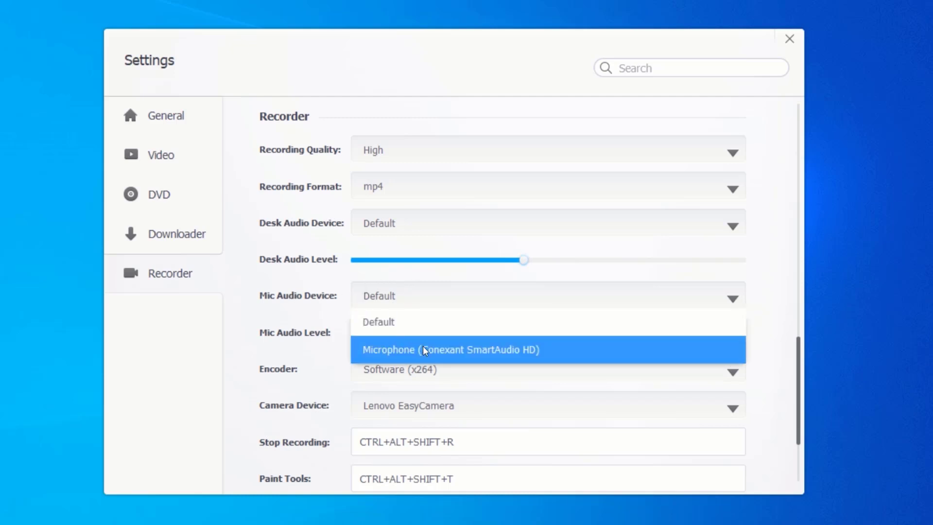
{"action": "left_click", "coordinate": [401, 352]}
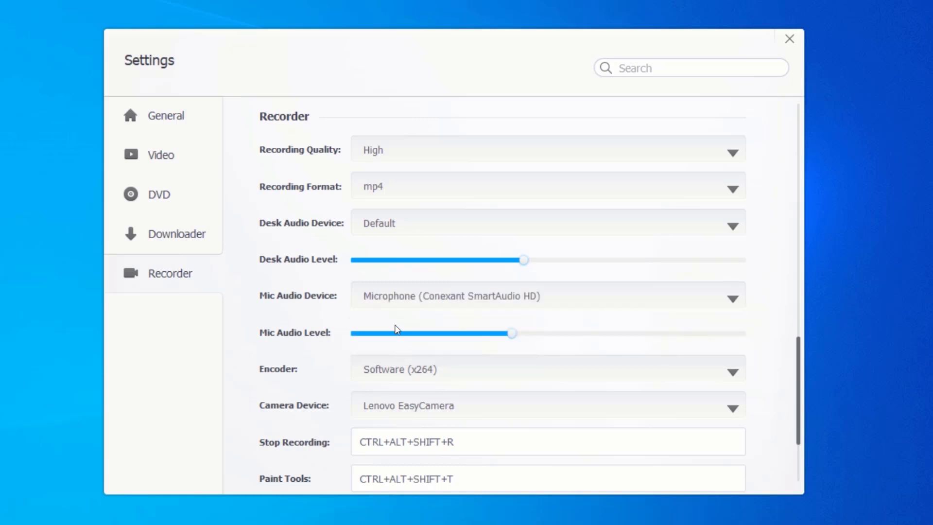
{"action": "left_click_drag", "start_coordinate": [512, 336], "coordinate": [566, 337]}
{"action": "left_click", "coordinate": [419, 370]}
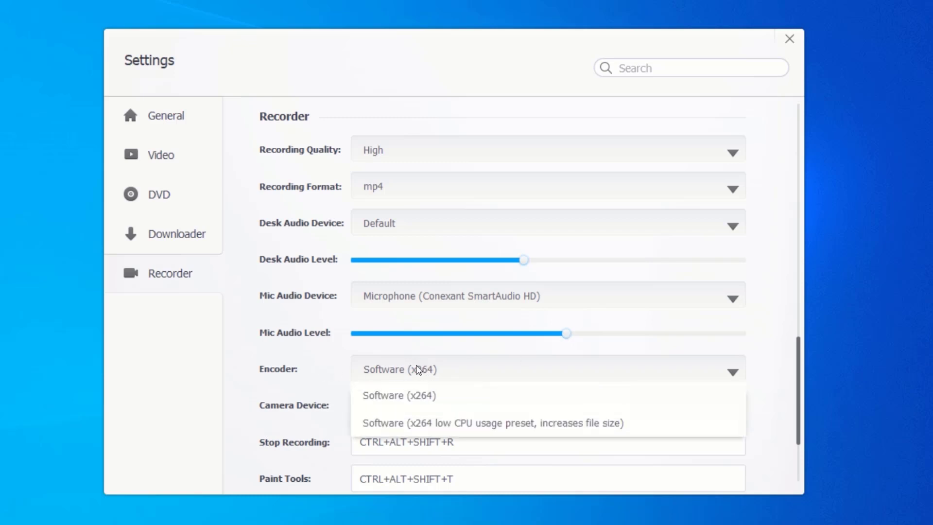
{"action": "left_click", "coordinate": [394, 395]}
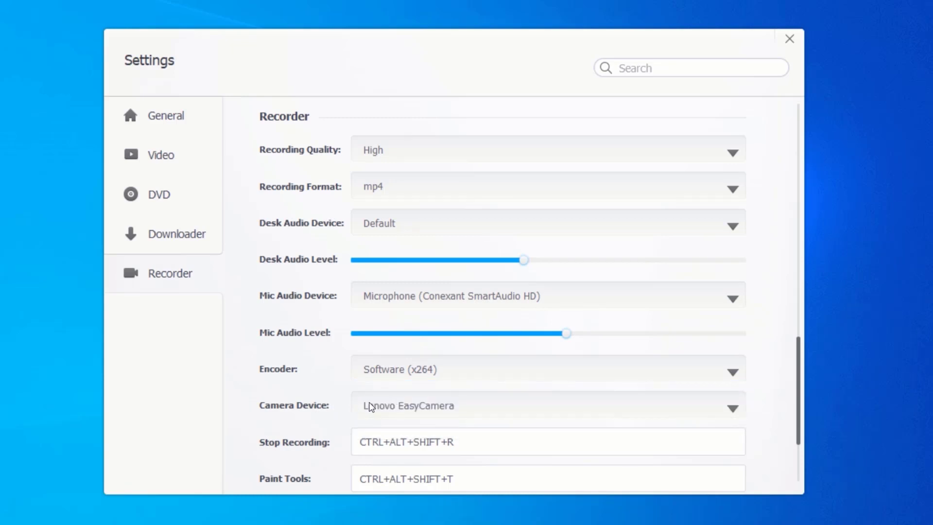
{"action": "scroll", "coordinate": [371, 406], "scroll_direction": "down", "scroll_amount": 1}
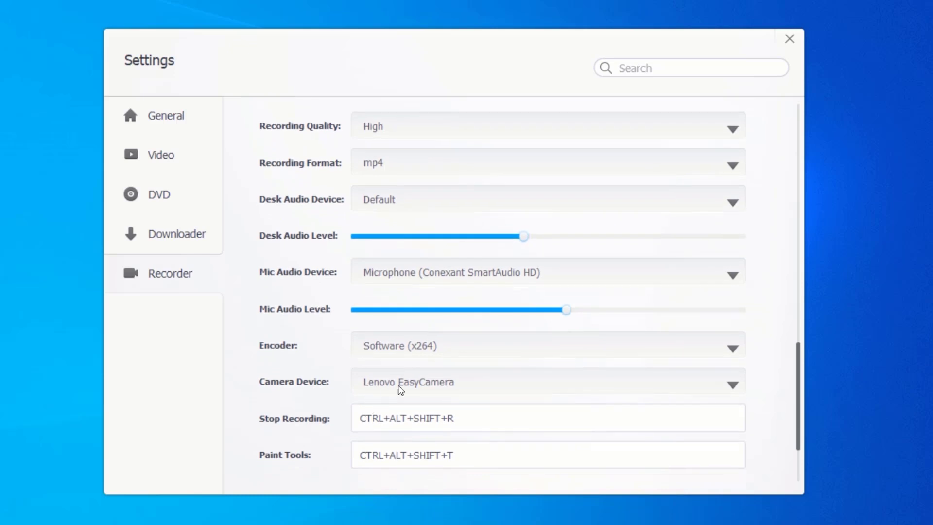
Step: Choose Lenovo EasyCamera as the recorder's camera device
{"action": "left_click", "coordinate": [432, 391]}
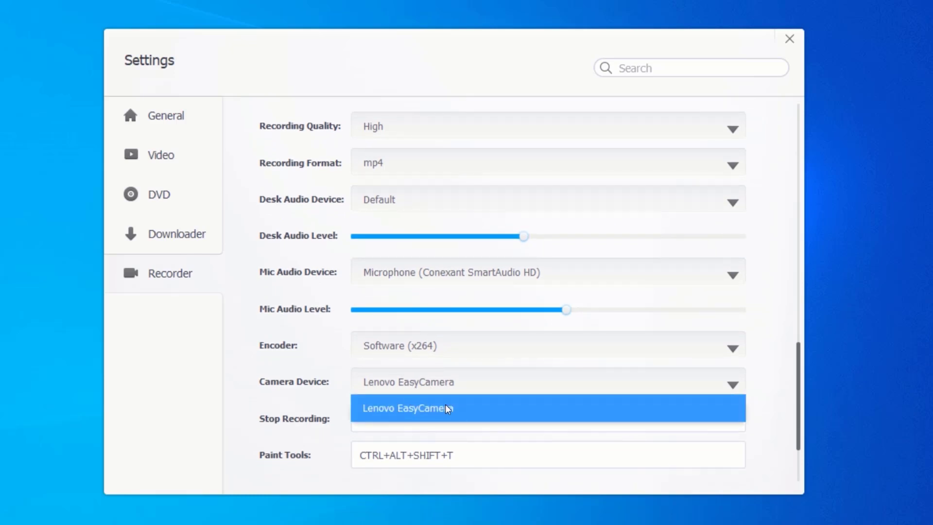
{"action": "left_click", "coordinate": [448, 408]}
{"action": "scroll", "coordinate": [336, 391], "scroll_direction": "down", "scroll_amount": 1}
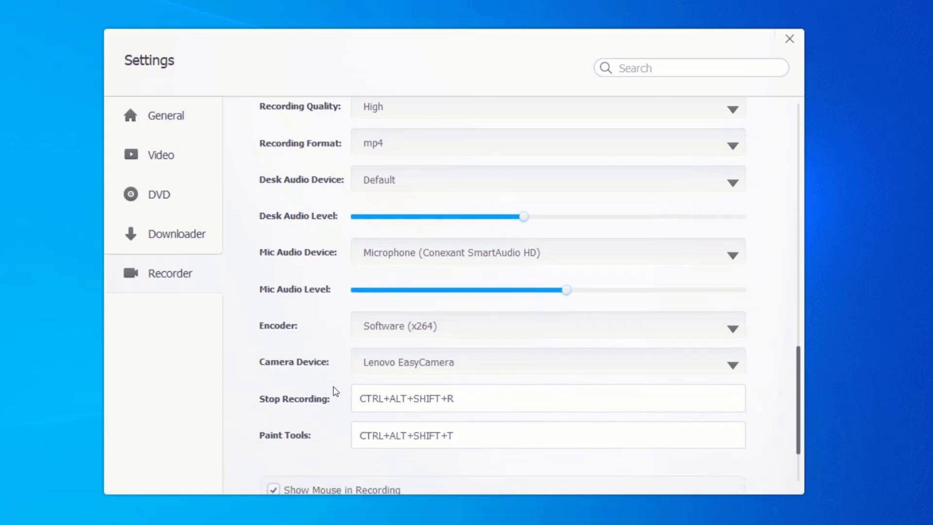
{"action": "scroll", "coordinate": [336, 391], "scroll_direction": "down", "scroll_amount": 5}
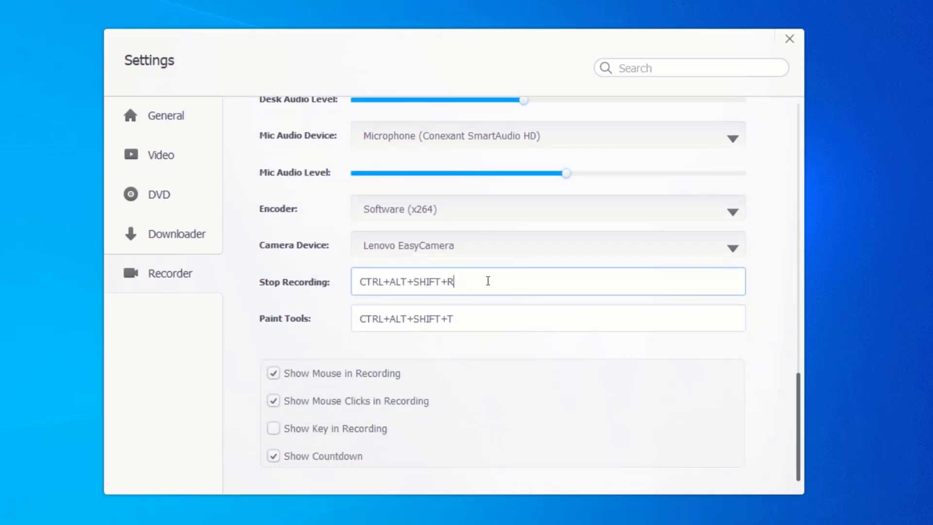
Step: Check the paint tools shortcut, turn off Show Mouse Clicks in Recording, and close Settings
{"action": "left_click", "coordinate": [486, 317]}
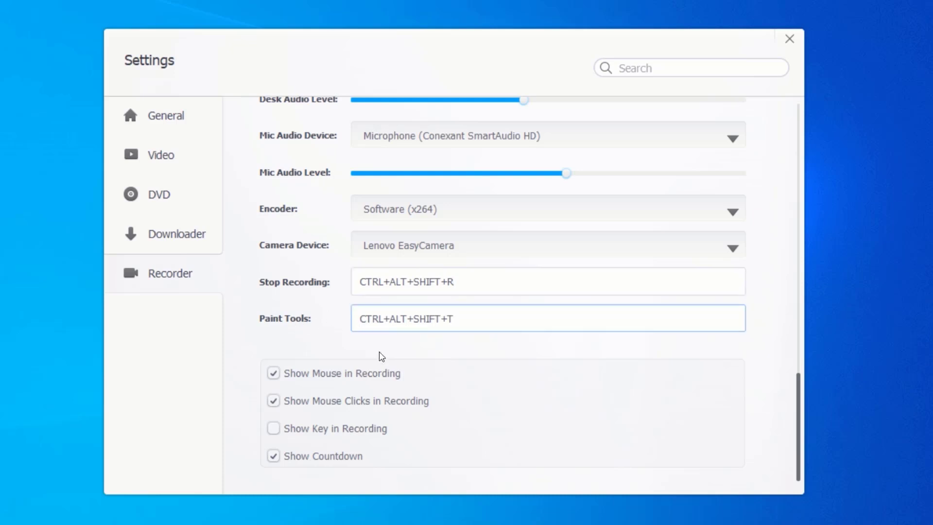
{"action": "left_click", "coordinate": [274, 375]}
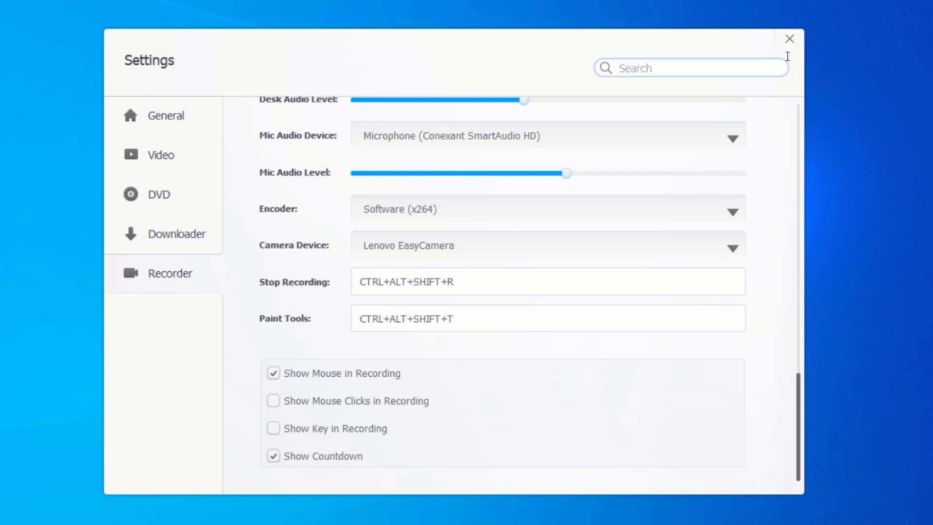
{"action": "left_click", "coordinate": [788, 38]}
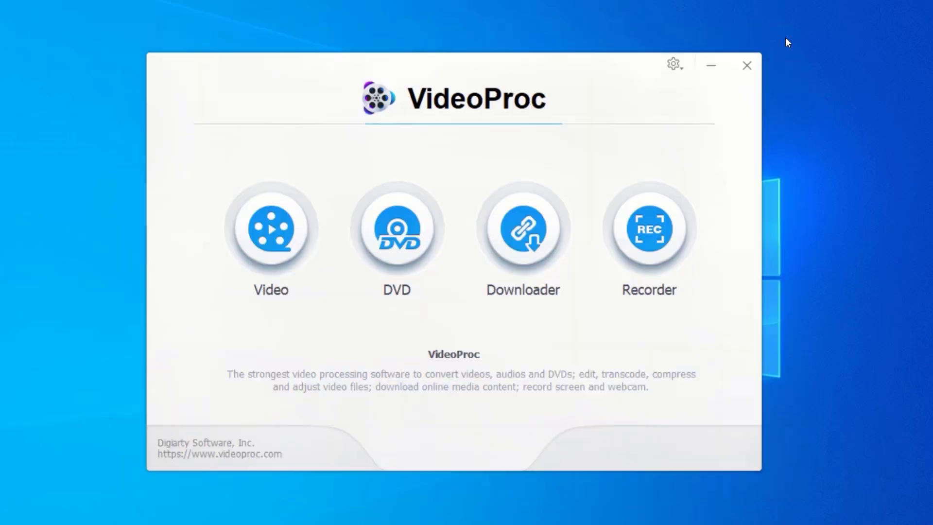
Step: Open the Recorder in Screen & Webcam mode with 'Record screen while showing facecam'
{"action": "left_click", "coordinate": [648, 224]}
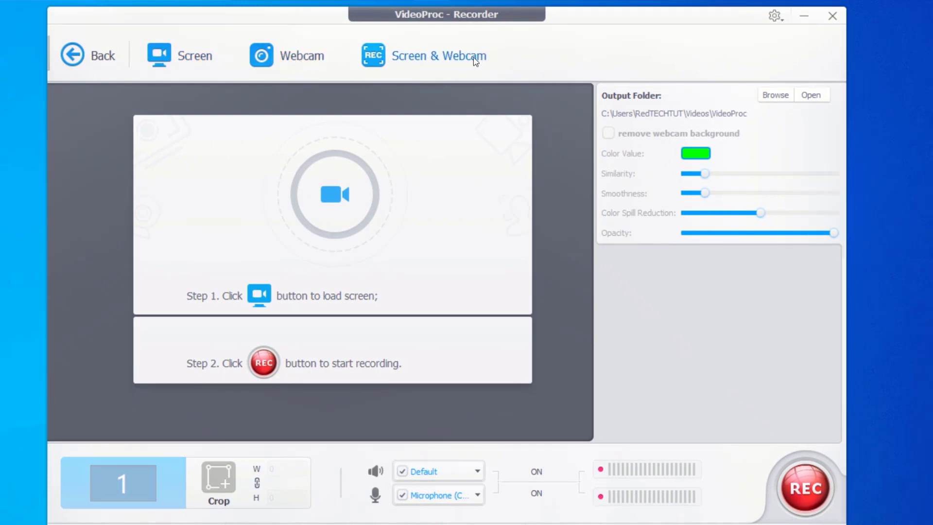
{"action": "left_click", "coordinate": [410, 56]}
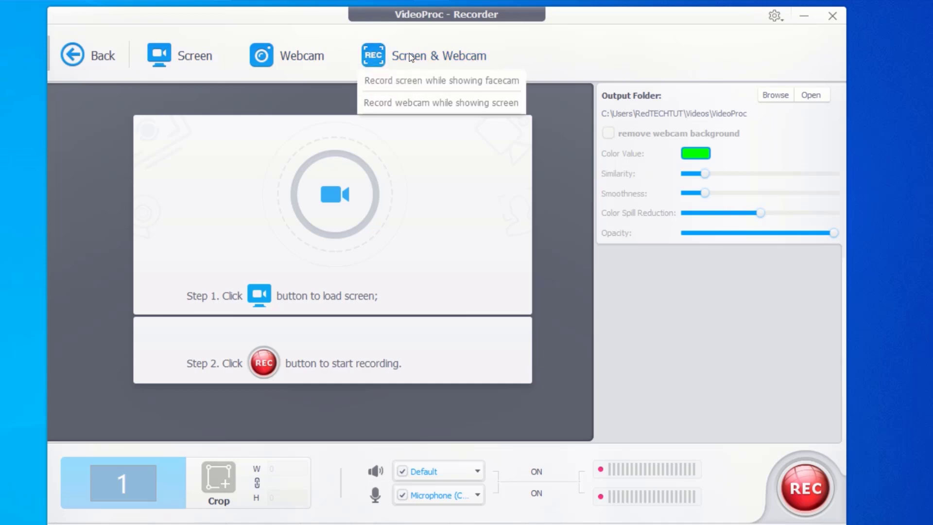
{"action": "left_click", "coordinate": [416, 80]}
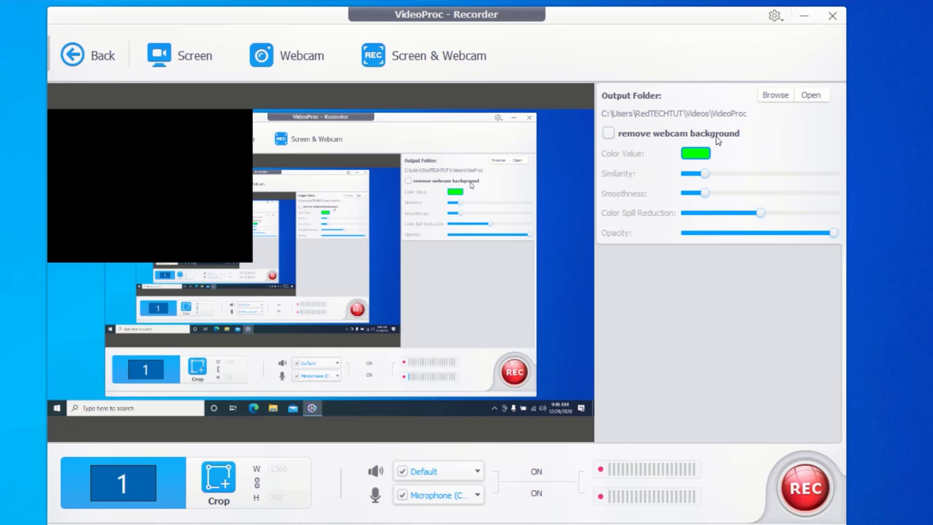
Step: Enable webcam background removal and open its key colour chooser
{"action": "left_click", "coordinate": [607, 133]}
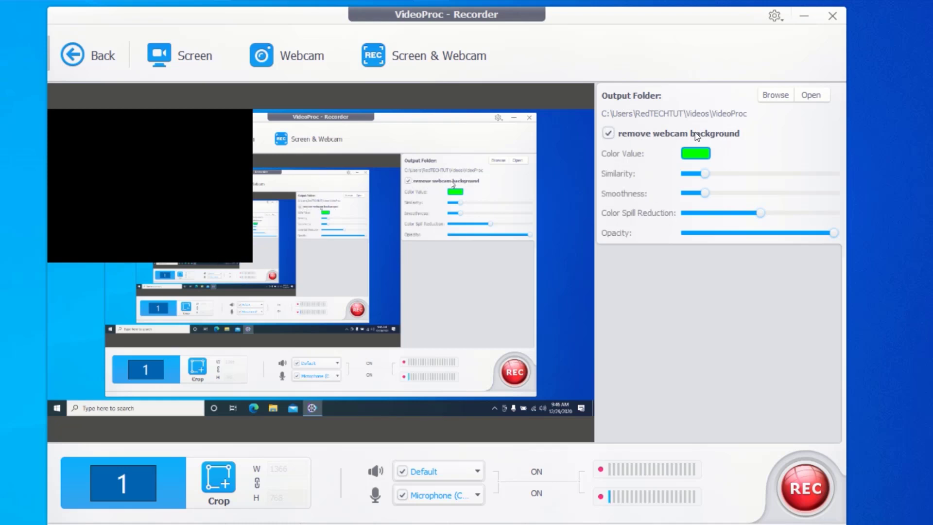
{"action": "left_click", "coordinate": [695, 154]}
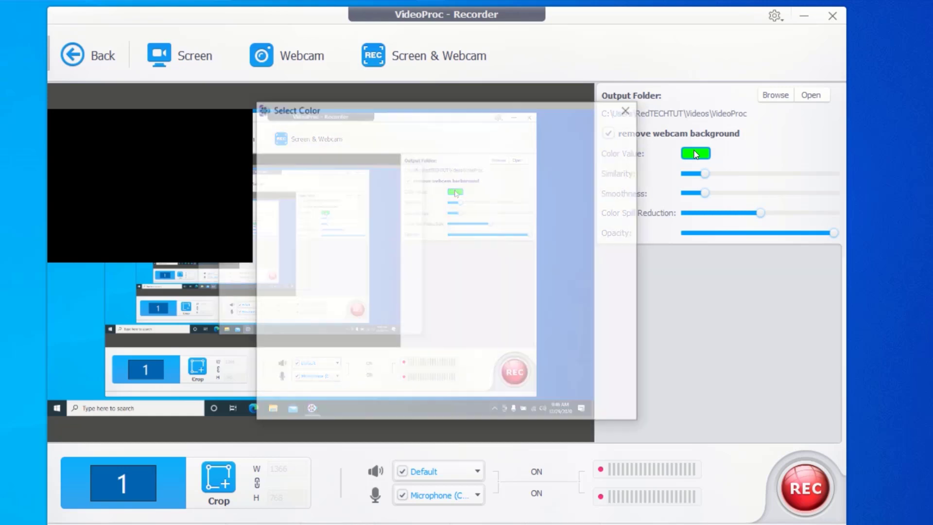
{"action": "left_click", "coordinate": [630, 109]}
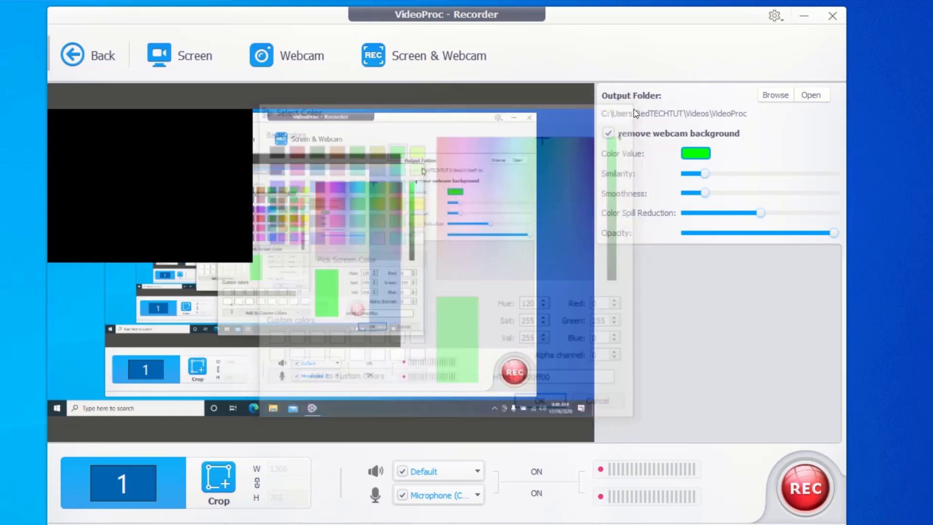
{"action": "left_click", "coordinate": [608, 133]}
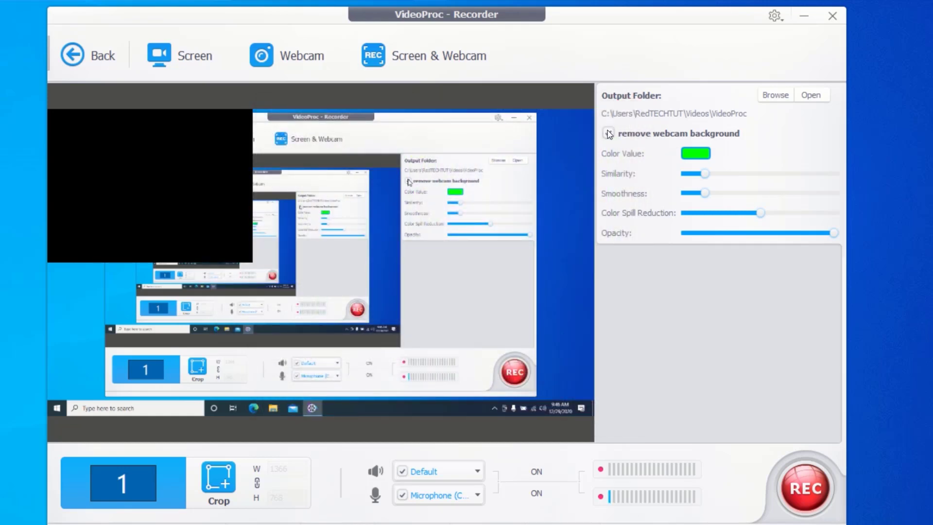
{"action": "left_click", "coordinate": [608, 133]}
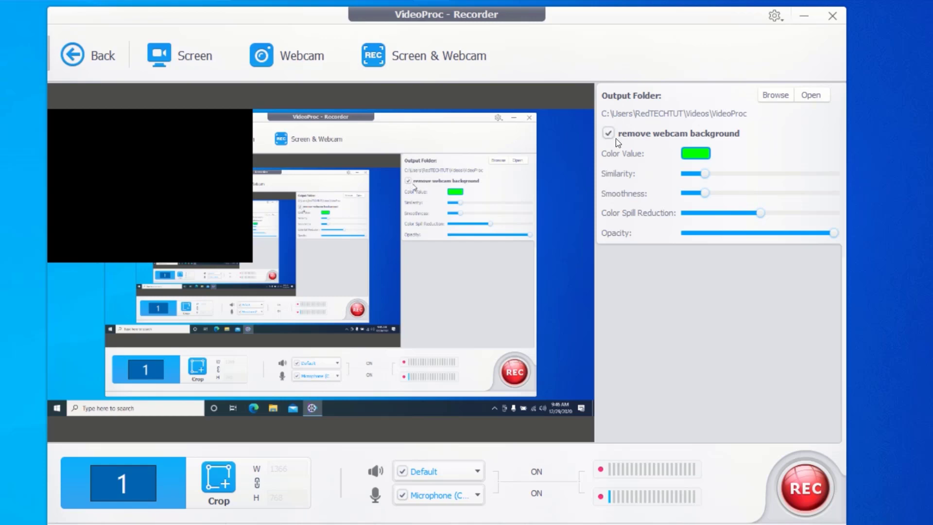
{"action": "left_click", "coordinate": [696, 154]}
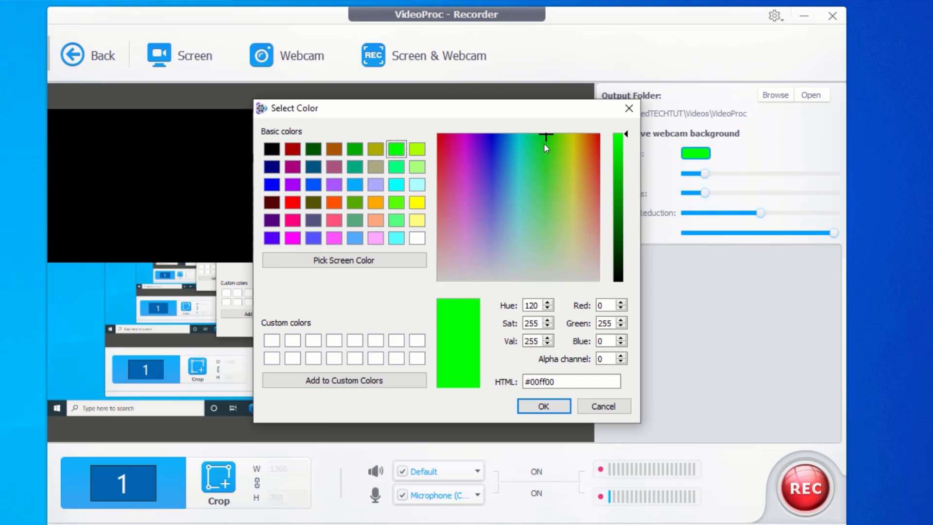
Step: Pick black from the screen as the key colour, disable background removal, and switch to Screen only
{"action": "mouse_move", "coordinate": [544, 143]}
{"action": "left_mouse_down"}
{"action": "mouse_move", "coordinate": [552, 153]}
{"action": "mouse_move", "coordinate": [548, 136]}
{"action": "left_mouse_up"}
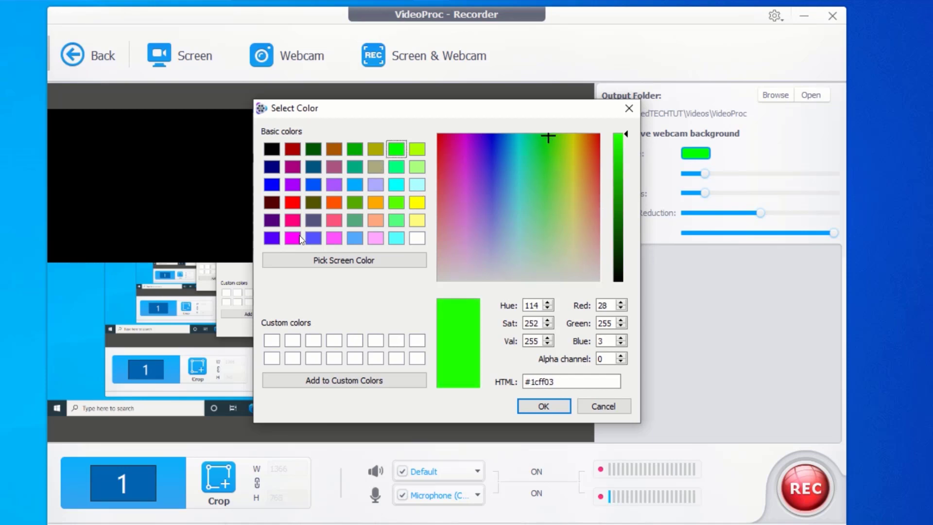
{"action": "left_click", "coordinate": [345, 263]}
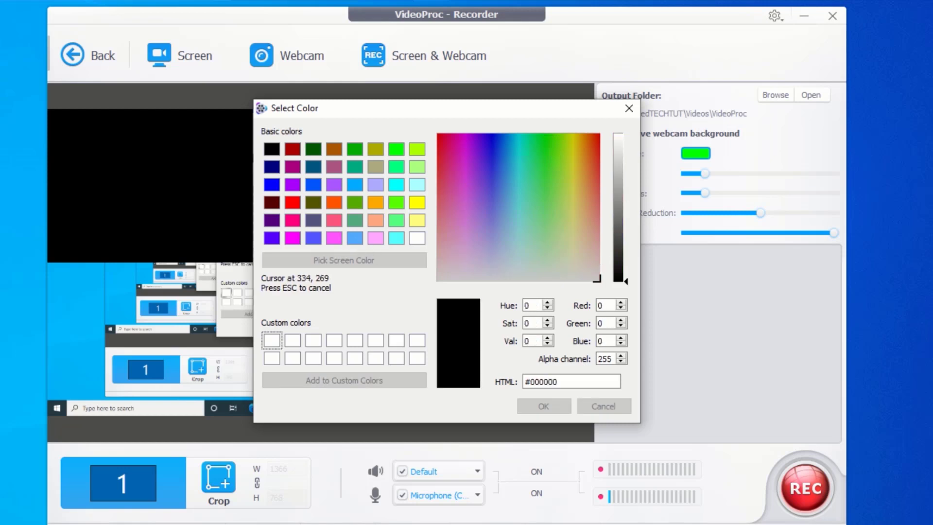
{"action": "left_click", "coordinate": [177, 195]}
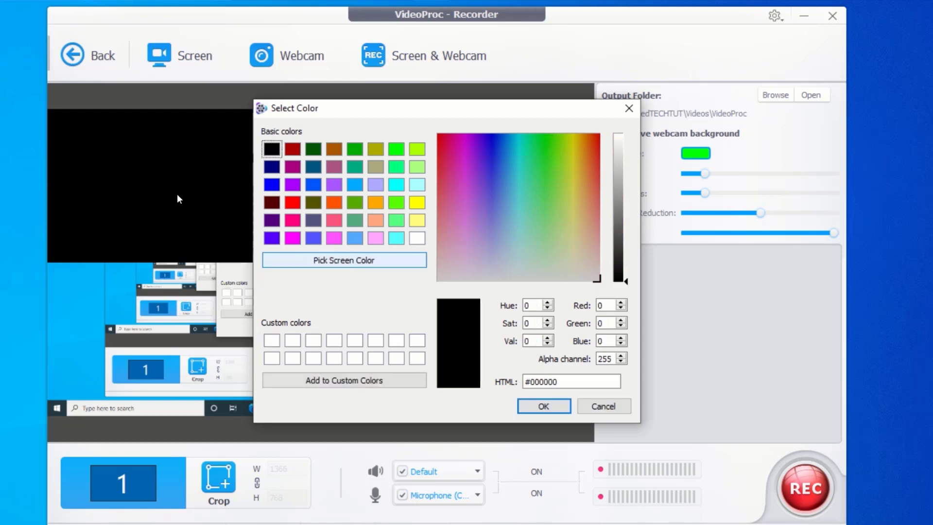
{"action": "left_click", "coordinate": [539, 405]}
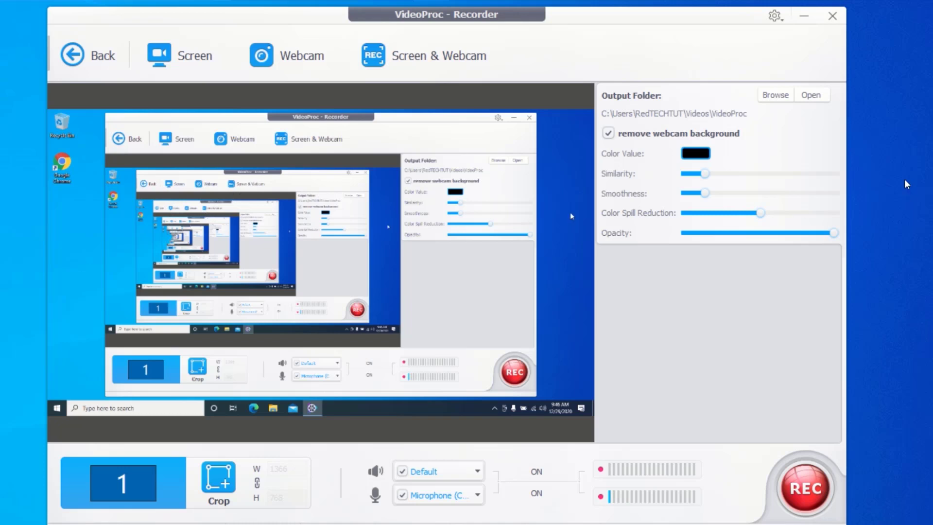
{"action": "left_click", "coordinate": [609, 134]}
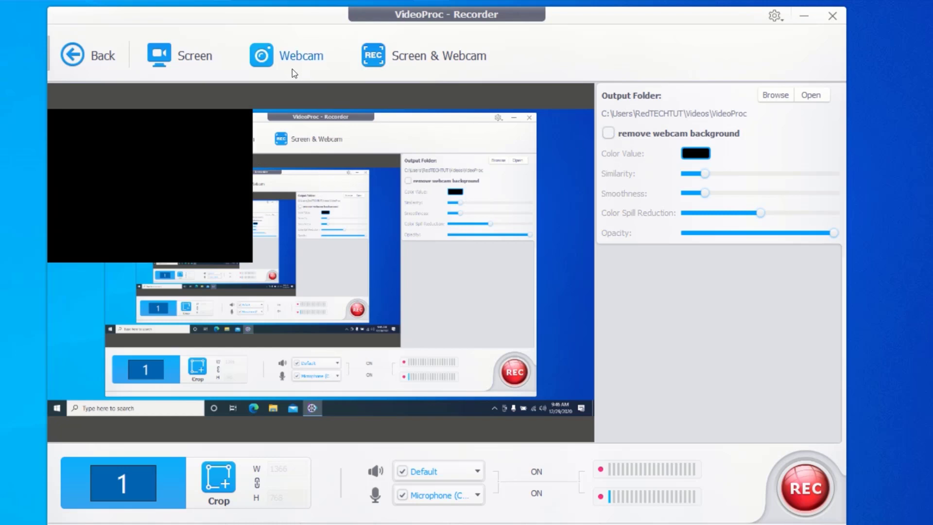
{"action": "left_click", "coordinate": [188, 54]}
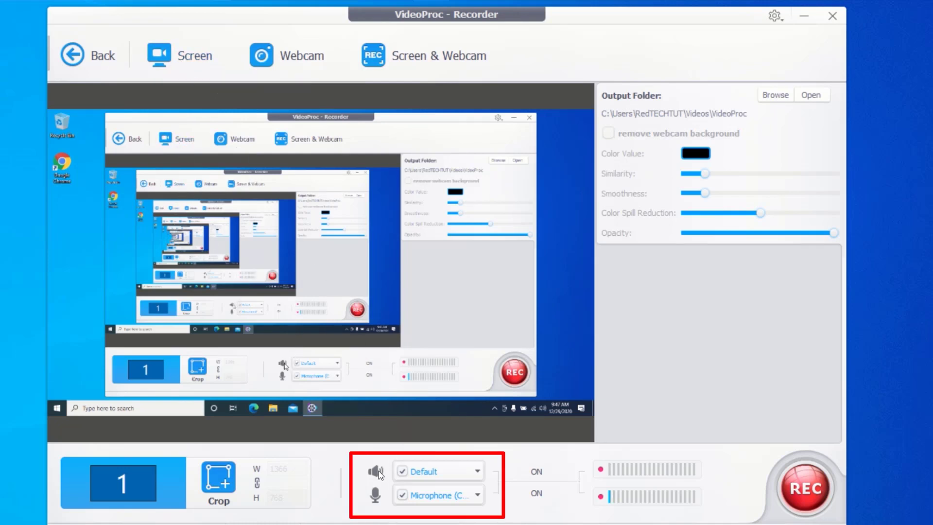
Step: Keep system audio on with Speakers (Conexant) and choose the Conexant microphone for voice
{"action": "left_click", "coordinate": [403, 471]}
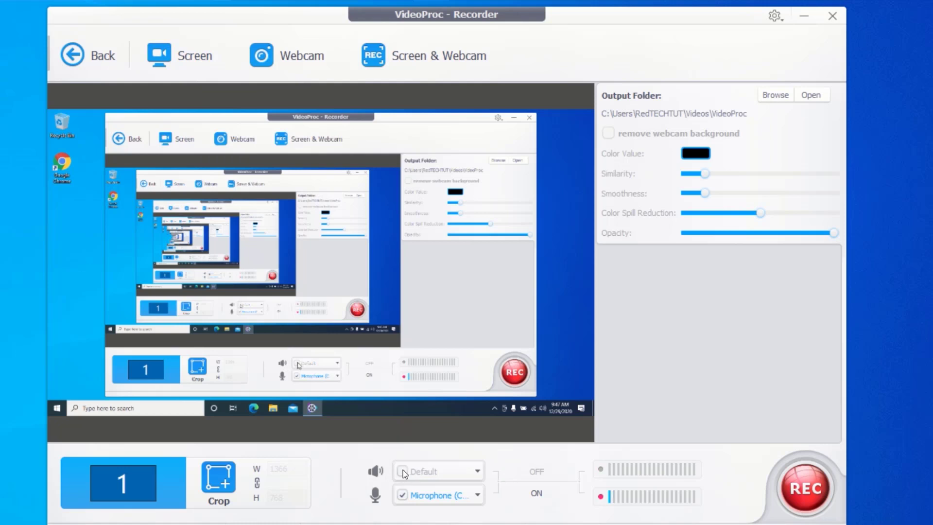
{"action": "left_click", "coordinate": [404, 471]}
{"action": "left_click", "coordinate": [478, 471]}
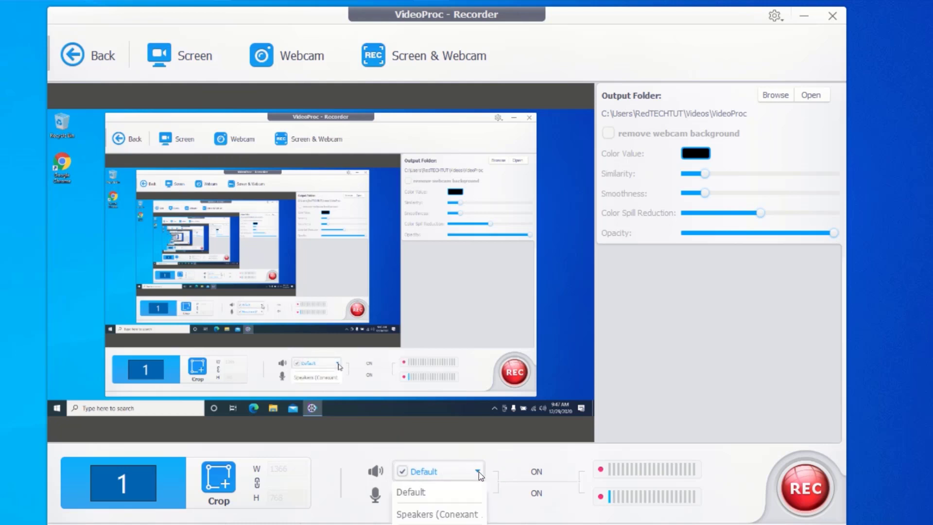
{"action": "left_click", "coordinate": [404, 515]}
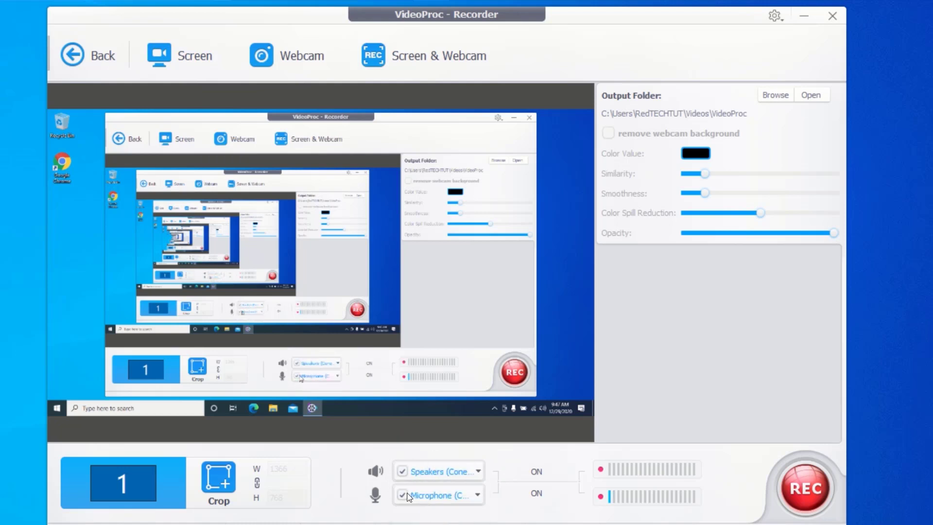
{"action": "left_click", "coordinate": [479, 495]}
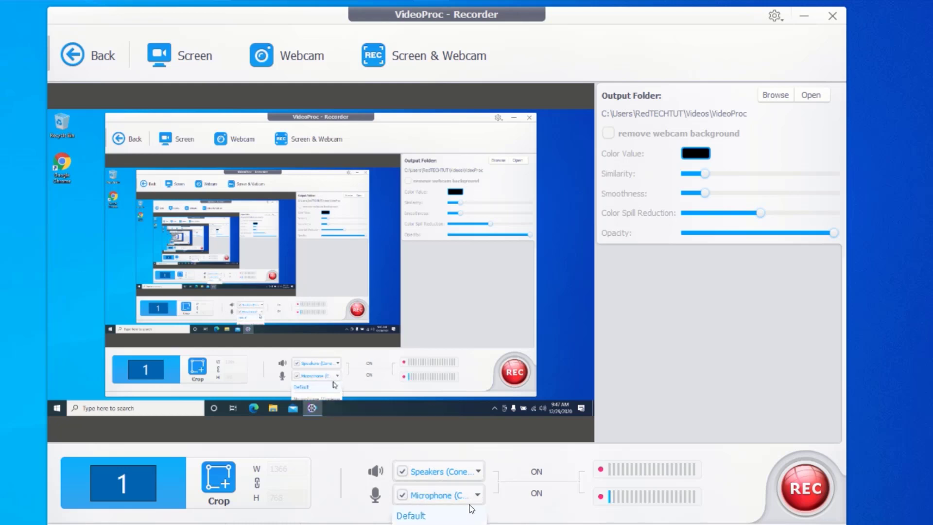
{"action": "left_click", "coordinate": [440, 515]}
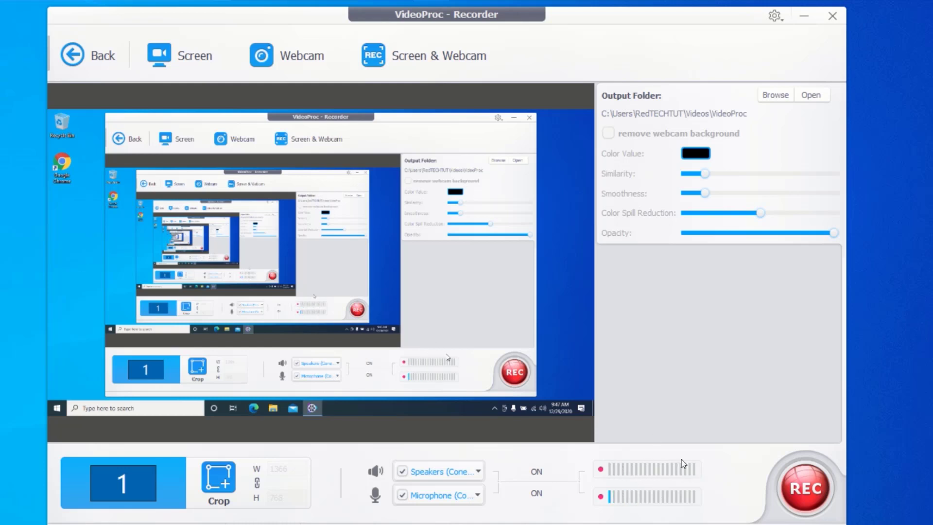
{"action": "left_click", "coordinate": [215, 479]}
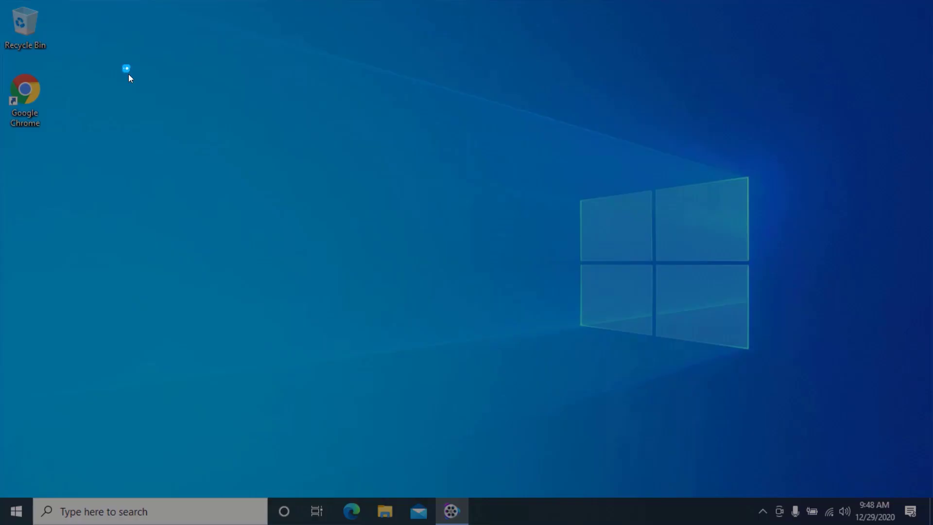
Step: Crop a recording region, then reselect it as the full 1360 × 764 desktop and confirm
{"action": "left_click_drag", "start_coordinate": [125, 66], "coordinate": [765, 427]}
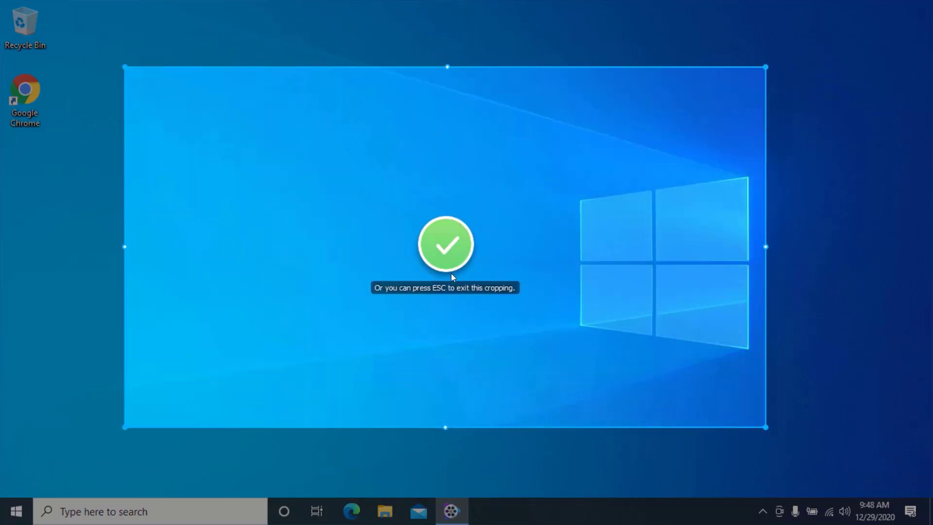
{"action": "left_click", "coordinate": [447, 246]}
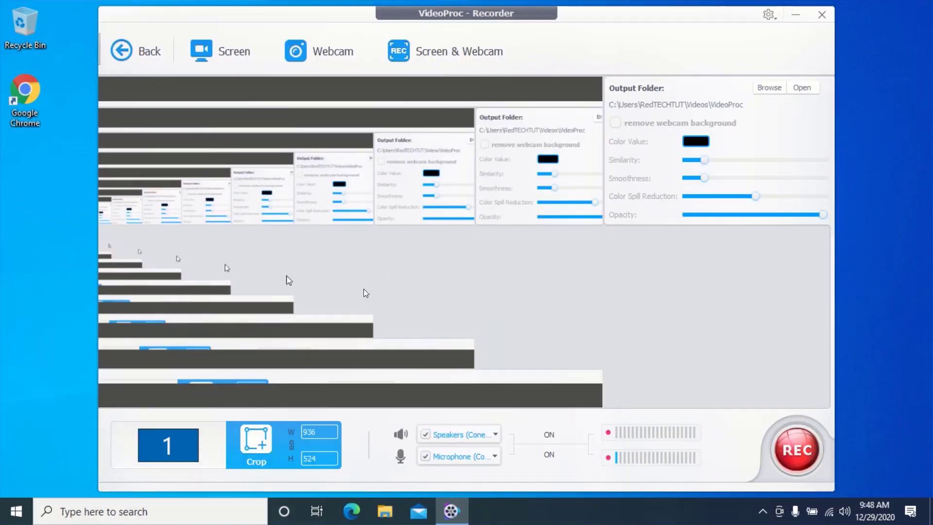
{"action": "left_click", "coordinate": [262, 445]}
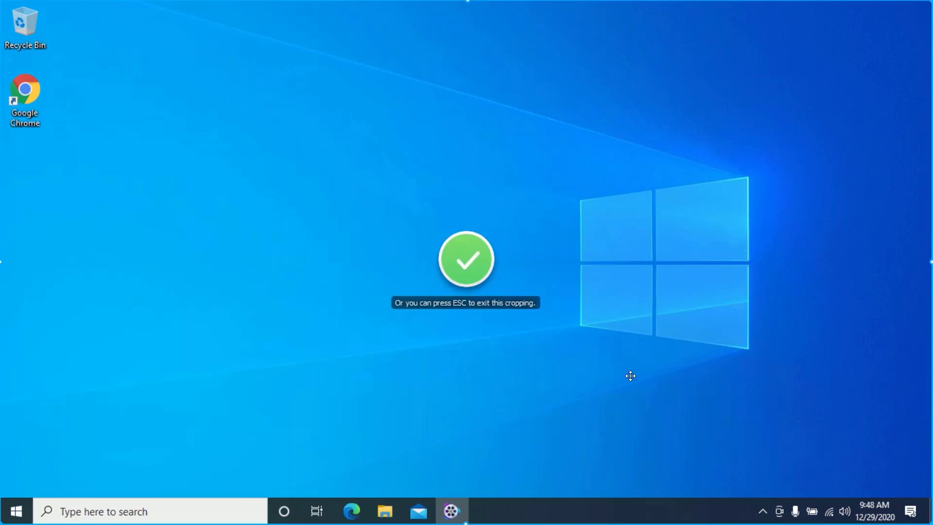
{"action": "left_click", "coordinate": [469, 250]}
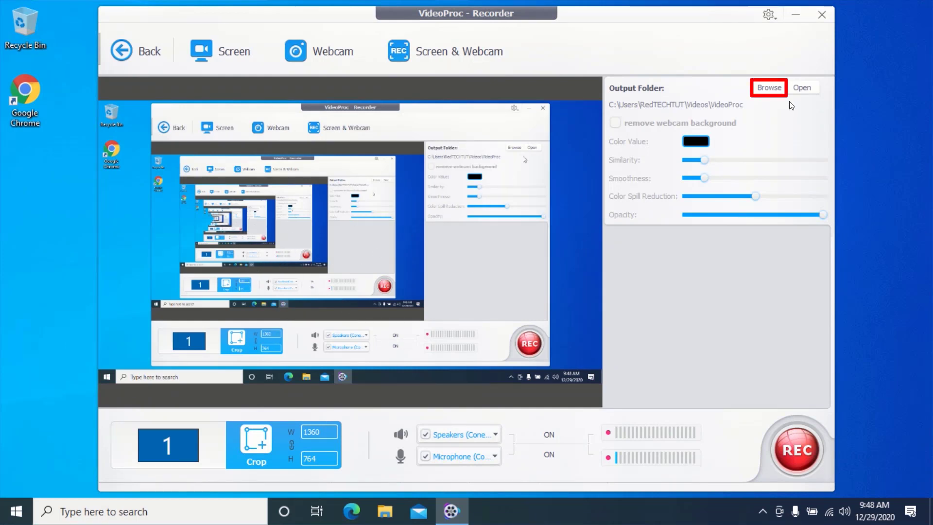
Step: Set the recording output folder to the Desktop and start the screen recording
{"action": "left_click", "coordinate": [771, 85]}
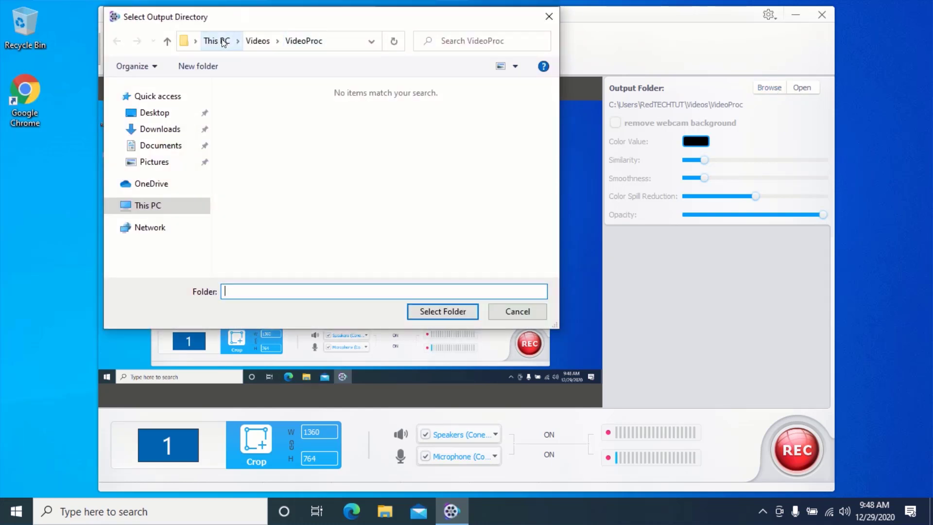
{"action": "left_click", "coordinate": [151, 114]}
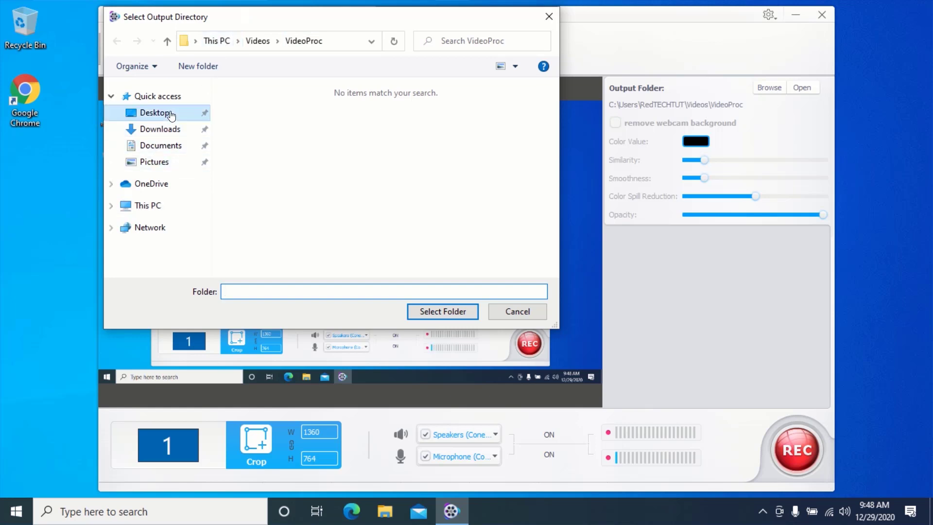
{"action": "left_click", "coordinate": [440, 312]}
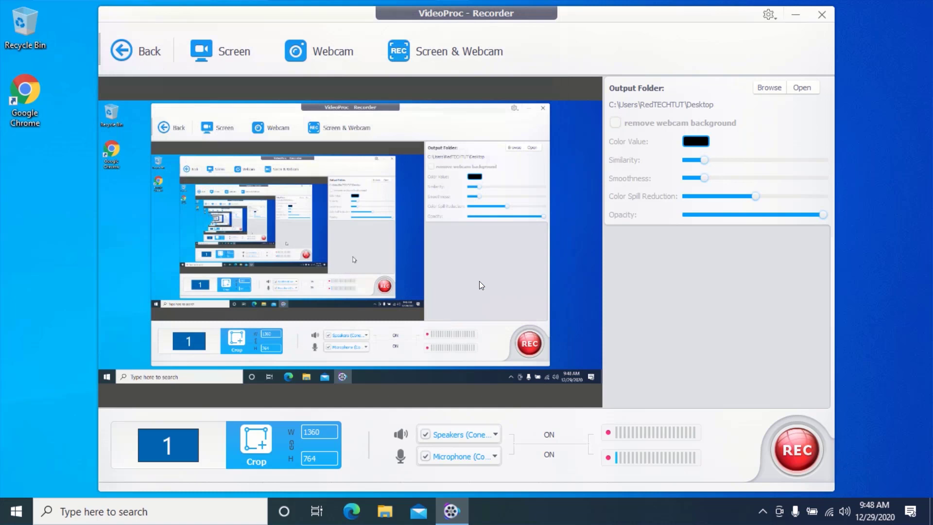
{"action": "left_click", "coordinate": [801, 442]}
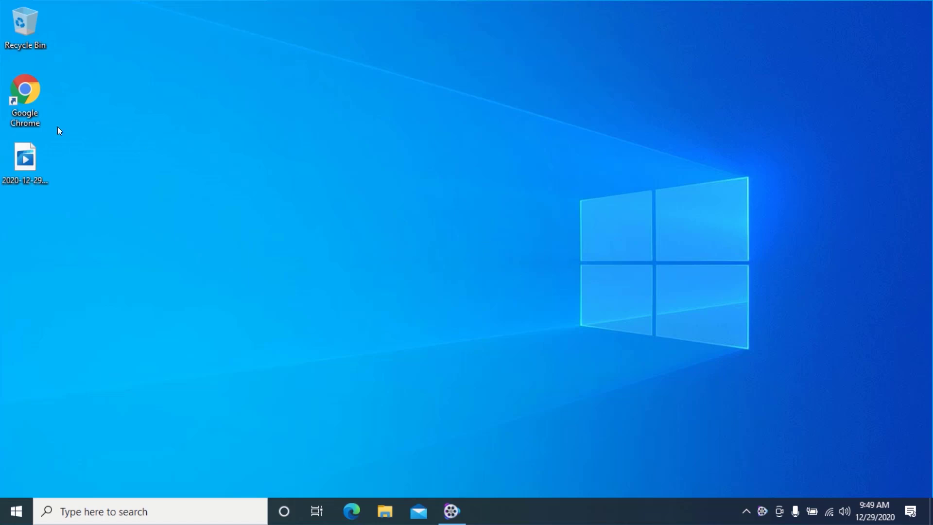
Step: Launch Google Chrome and reveal the taskbar's hidden background-app icons
{"action": "double_click", "coordinate": [28, 98]}
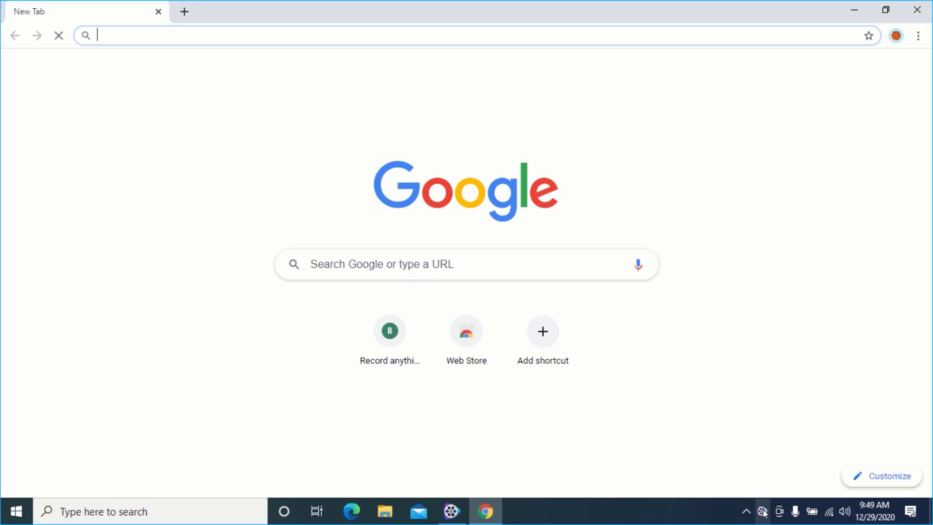
{"action": "left_click", "coordinate": [748, 512]}
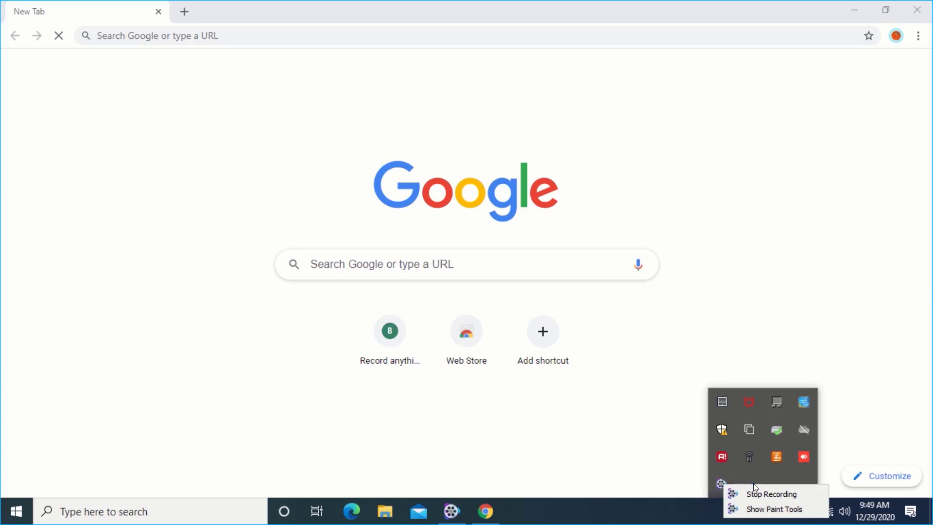
Step: Bring up the paint tools, scribble freehand strokes over the Google page, then undo them
{"action": "left_click", "coordinate": [776, 510]}
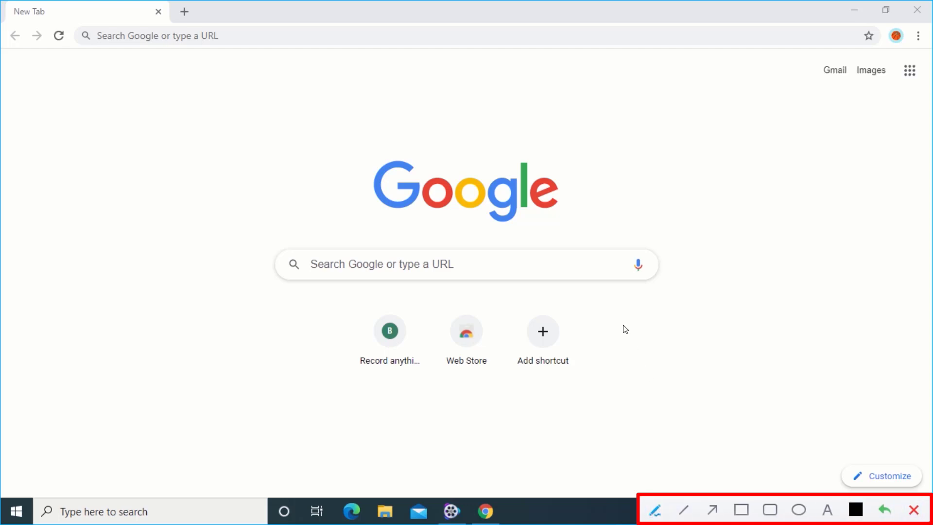
{"action": "mouse_move", "coordinate": [635, 326]}
{"action": "left_mouse_down"}
{"action": "mouse_move", "coordinate": [639, 456]}
{"action": "mouse_move", "coordinate": [681, 392]}
{"action": "mouse_move", "coordinate": [636, 326]}
{"action": "left_mouse_up"}
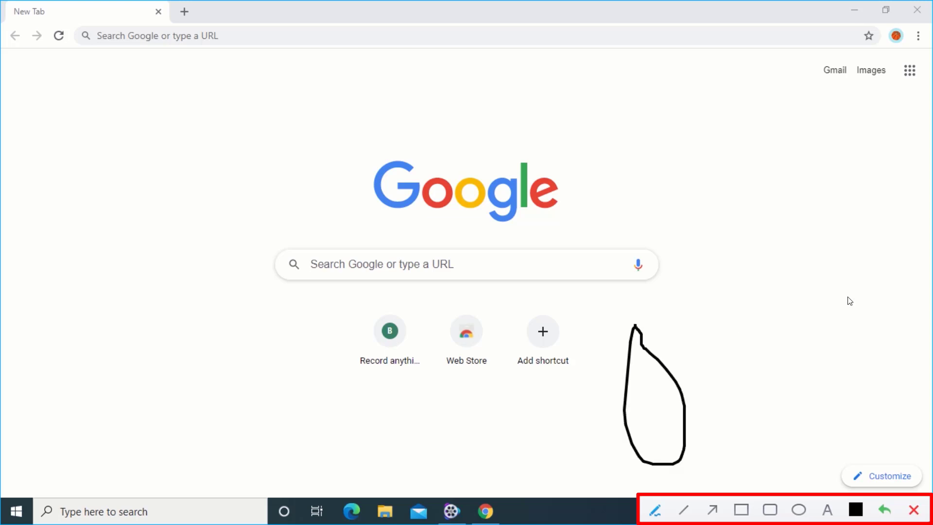
{"action": "left_click_drag", "start_coordinate": [262, 109], "coordinate": [252, 132]}
{"action": "left_click_drag", "start_coordinate": [239, 180], "coordinate": [263, 110]}
{"action": "left_click_drag", "start_coordinate": [369, 134], "coordinate": [377, 184]}
{"action": "left_click_drag", "start_coordinate": [359, 174], "coordinate": [425, 152]}
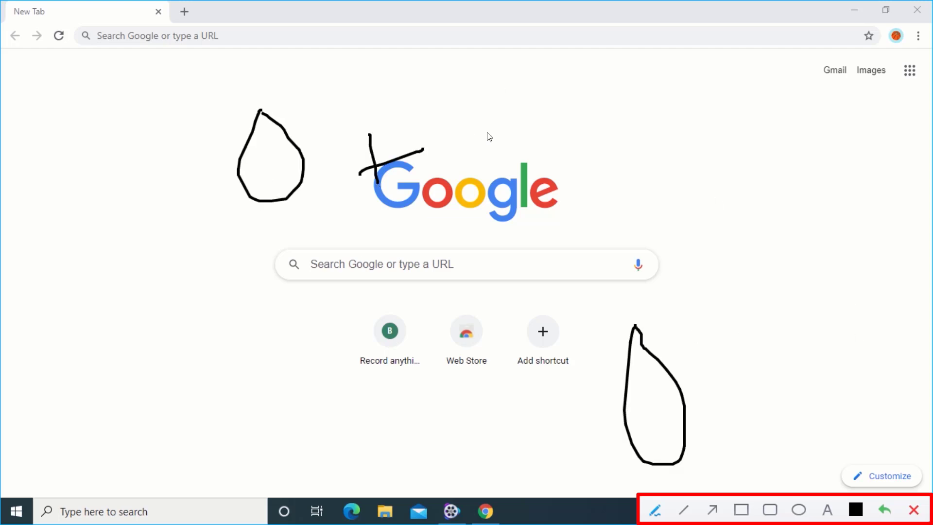
{"action": "left_click_drag", "start_coordinate": [484, 142], "coordinate": [566, 113]}
{"action": "left_click_drag", "start_coordinate": [690, 192], "coordinate": [848, 271]}
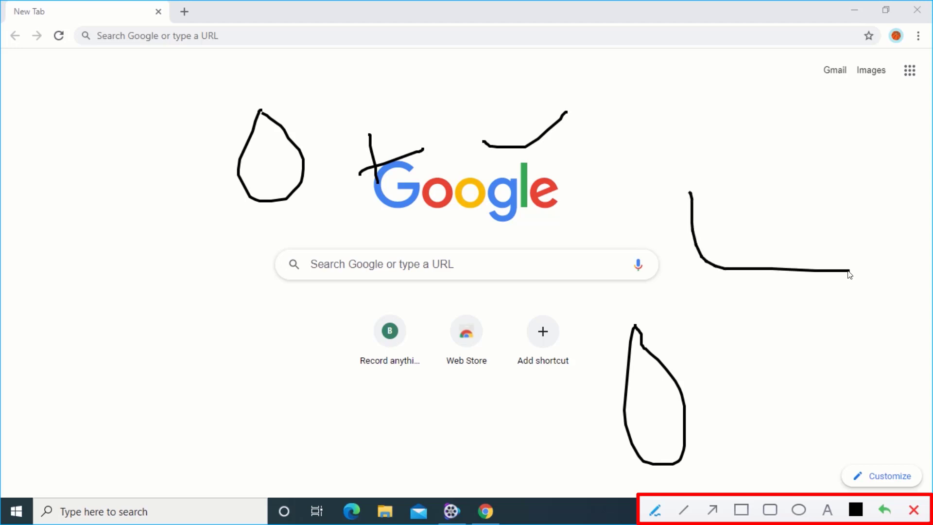
{"action": "left_click", "coordinate": [886, 509]}
{"action": "left_click", "coordinate": [886, 509]}
{"action": "left_click", "coordinate": [886, 510]}
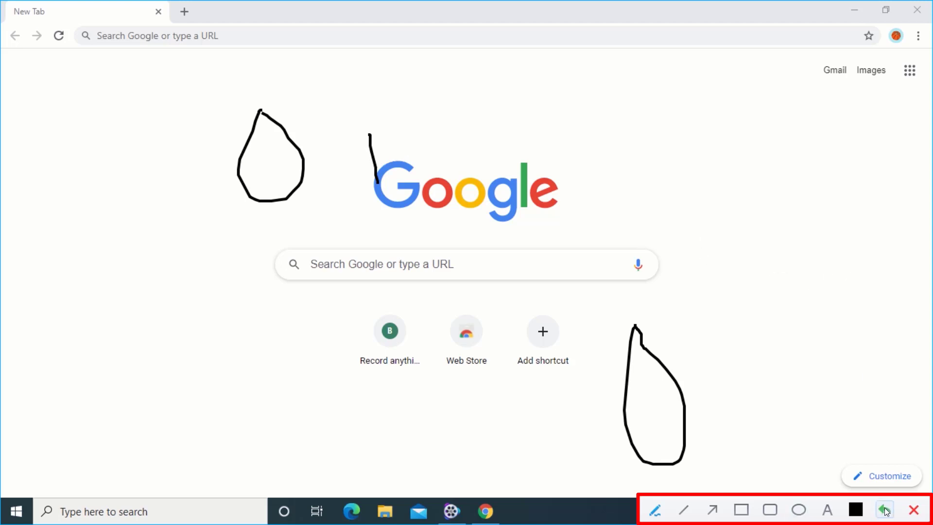
{"action": "left_click", "coordinate": [886, 509]}
{"action": "left_click", "coordinate": [887, 510]}
{"action": "left_click", "coordinate": [886, 510]}
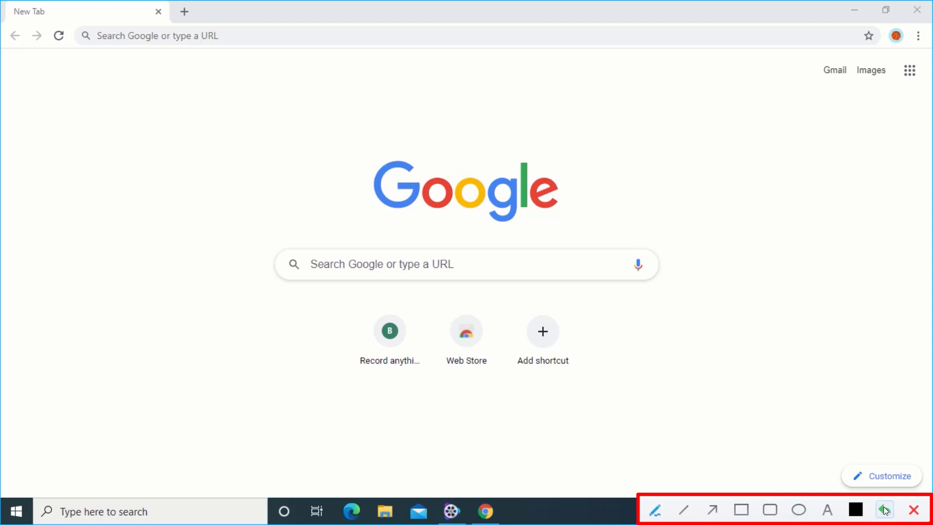
Step: Draw a straight line beside the search box and a black arrow pointing at the l of Google
{"action": "left_click", "coordinate": [686, 511]}
{"action": "left_click_drag", "start_coordinate": [722, 175], "coordinate": [643, 293]}
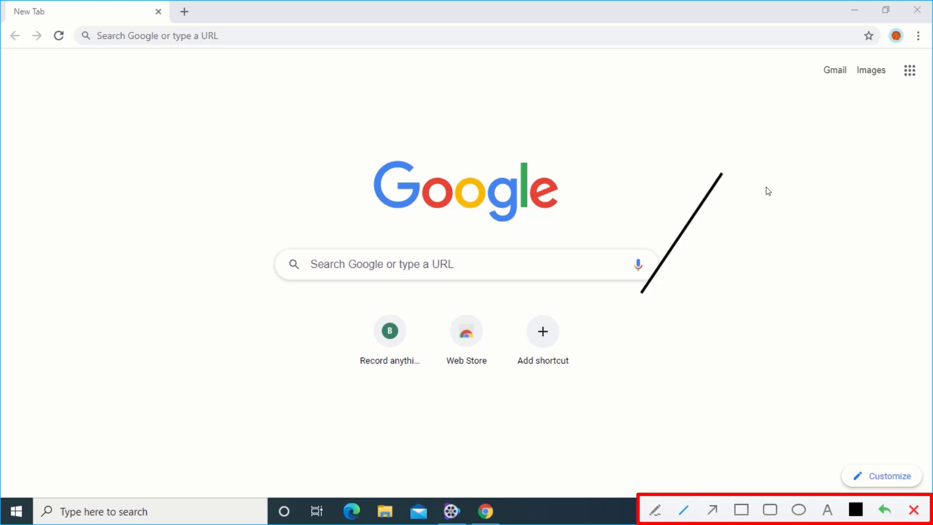
{"action": "left_click", "coordinate": [714, 511]}
{"action": "left_click_drag", "start_coordinate": [592, 69], "coordinate": [510, 173]}
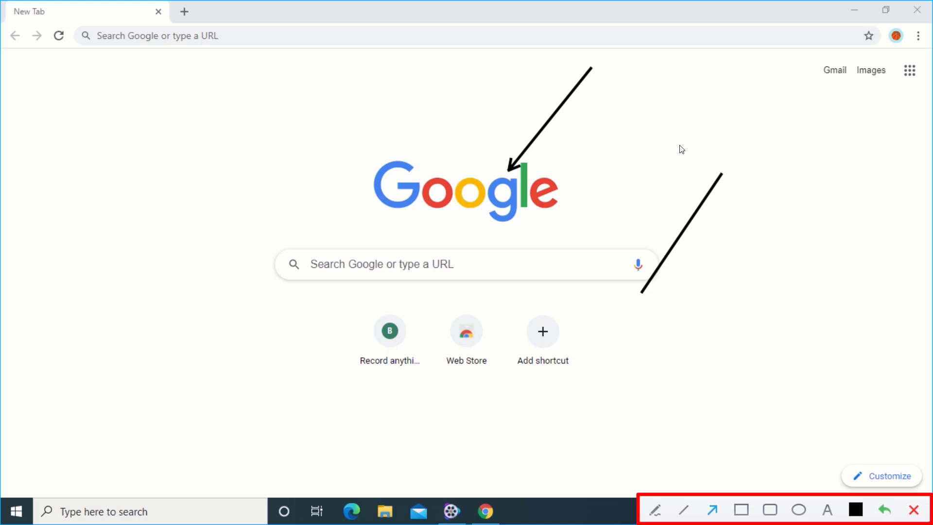
Step: Switch to red, draw arrows at the e and G, and frame the Google logo with a rectangle
{"action": "left_click", "coordinate": [856, 510]}
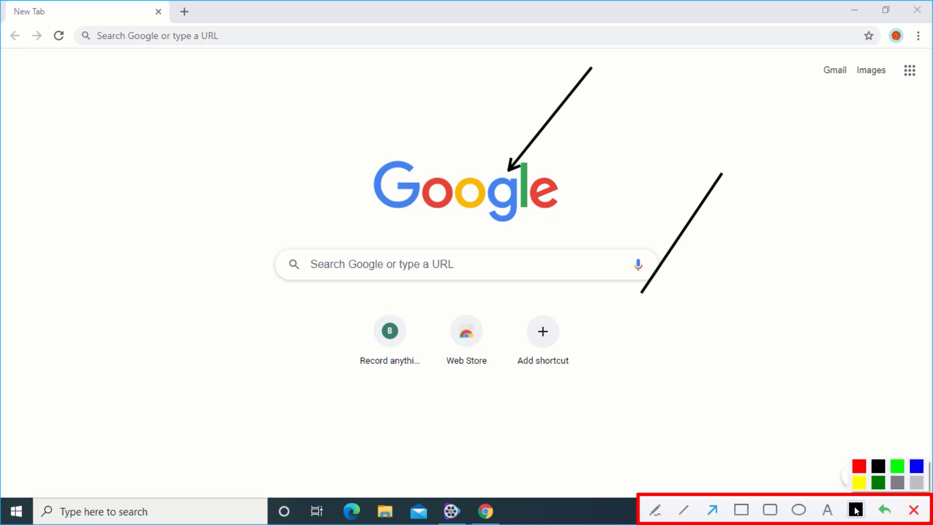
{"action": "left_click", "coordinate": [859, 467]}
{"action": "left_click_drag", "start_coordinate": [622, 117], "coordinate": [554, 181]}
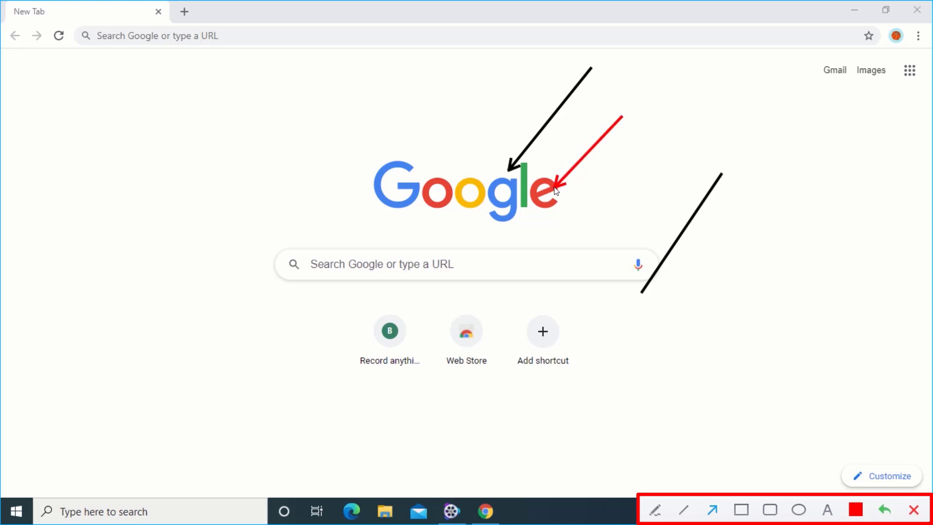
{"action": "mouse_move", "coordinate": [318, 78]}
{"action": "left_mouse_down"}
{"action": "mouse_move", "coordinate": [358, 176]}
{"action": "mouse_move", "coordinate": [390, 158]}
{"action": "left_mouse_up"}
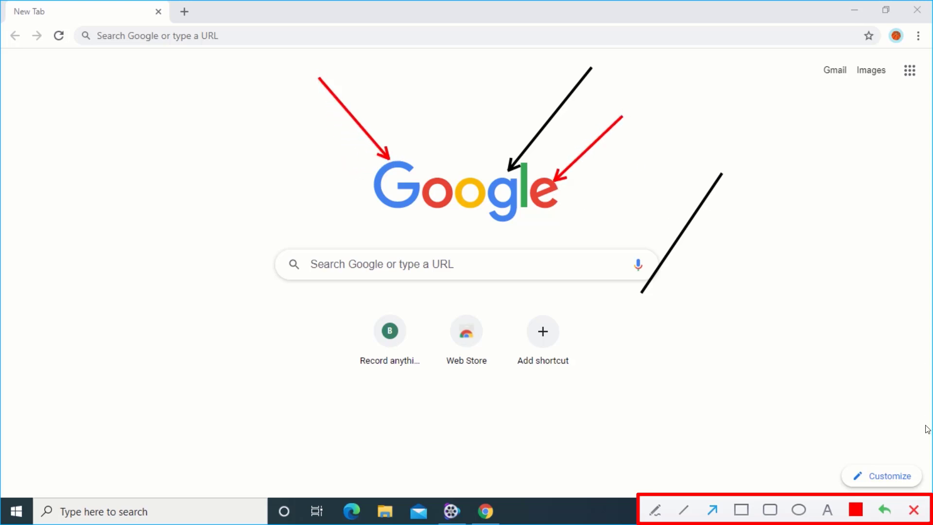
{"action": "left_click", "coordinate": [742, 510]}
{"action": "left_click_drag", "start_coordinate": [343, 146], "coordinate": [585, 237]}
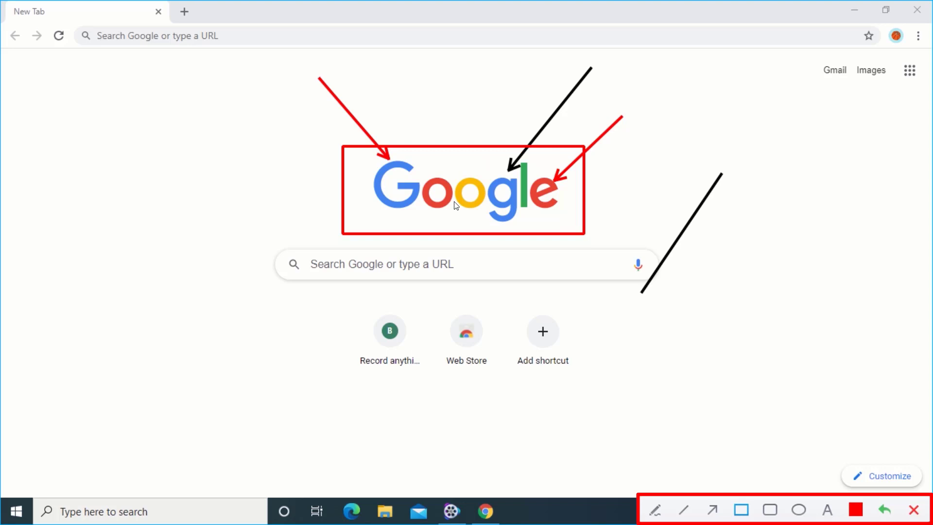
Step: Frame the search box with a red rounded rectangle and set the drawing colour to black
{"action": "left_click", "coordinate": [771, 511]}
{"action": "left_click_drag", "start_coordinate": [254, 232], "coordinate": [678, 303]}
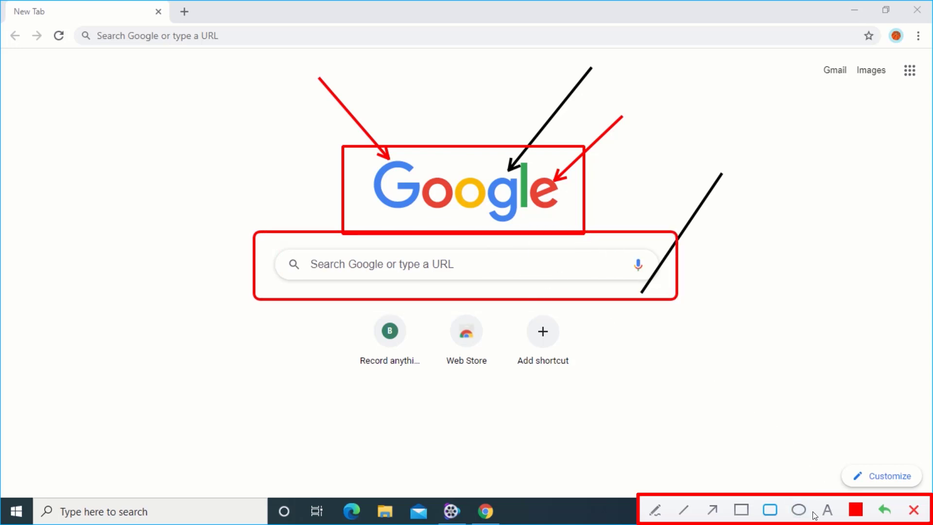
{"action": "left_click", "coordinate": [859, 509]}
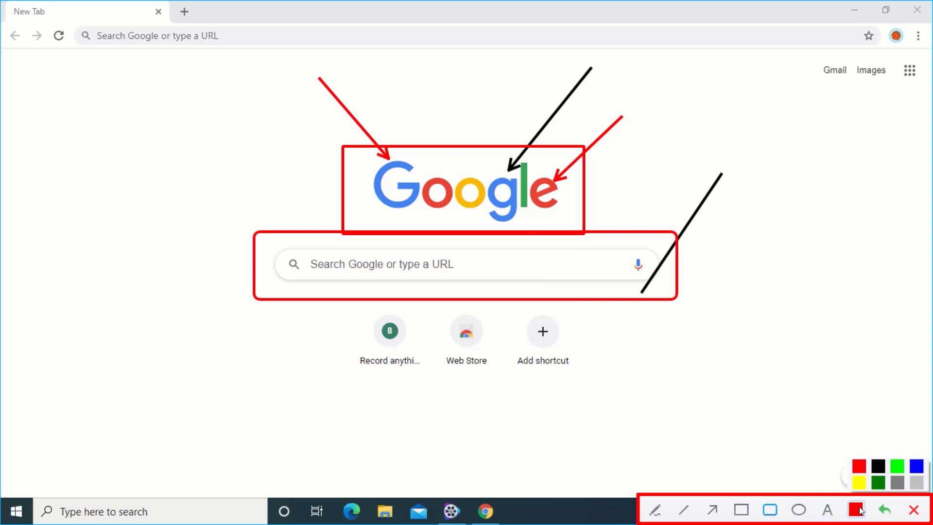
{"action": "left_click", "coordinate": [879, 467]}
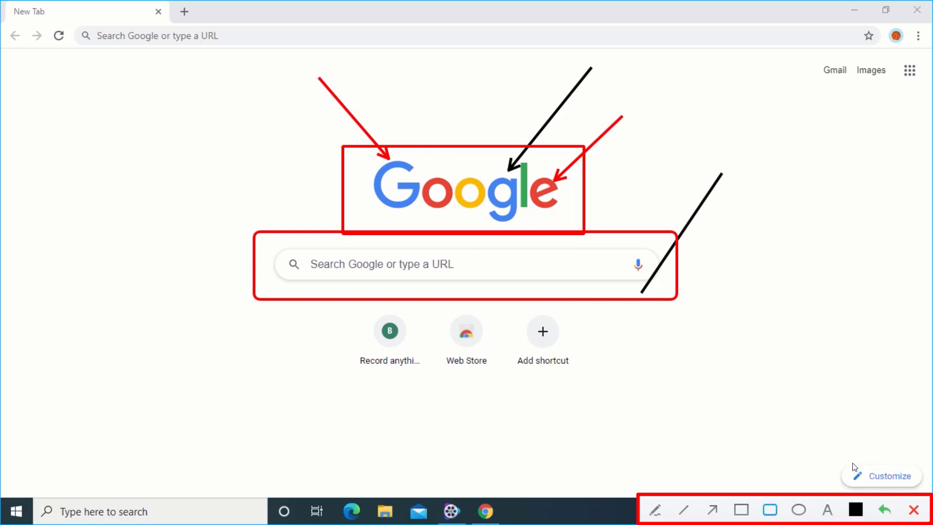
Step: Add the caption 'Please Subscribe for more videos.' below the shortcuts and close the drawing tools
{"action": "left_click", "coordinate": [828, 509]}
{"action": "left_click", "coordinate": [266, 397]}
{"action": "type", "text": "Please Subscribe"}
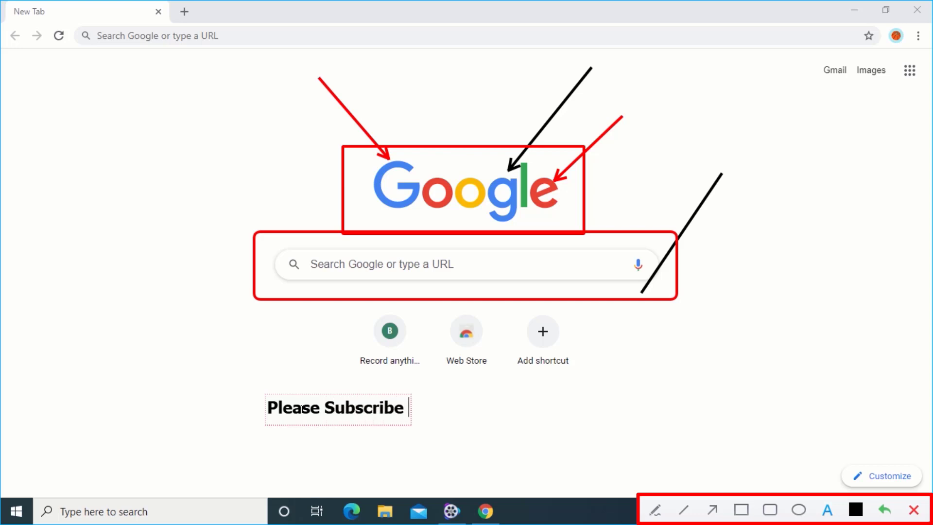
{"action": "type", "text": " for more "}
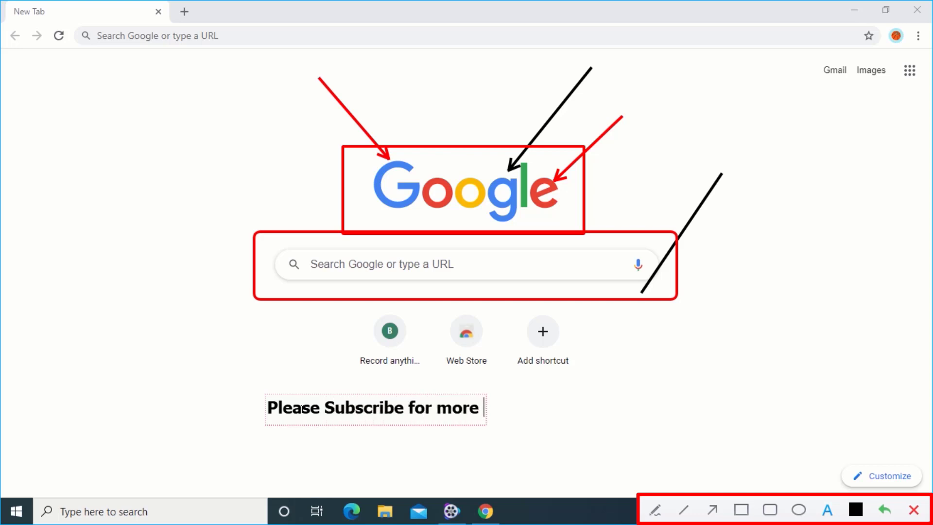
{"action": "type", "text": "videos."}
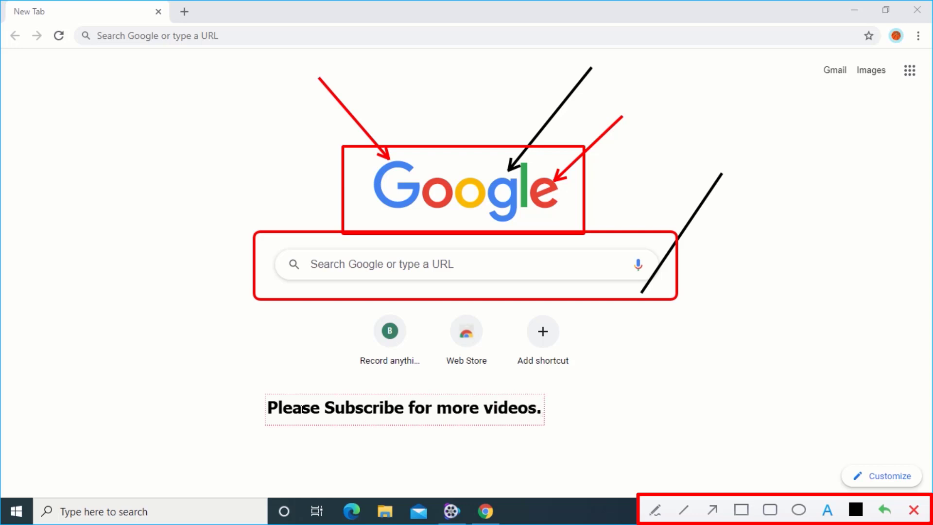
{"action": "left_click", "coordinate": [915, 510]}
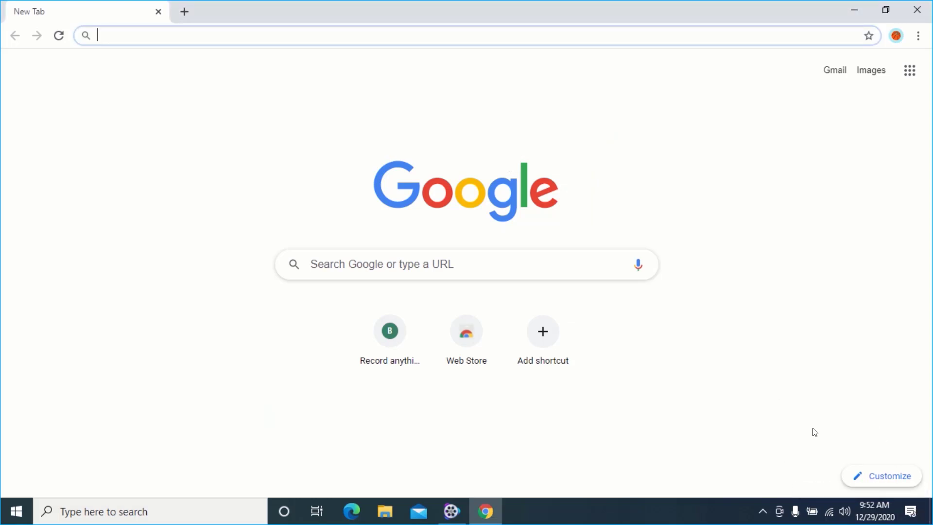
Step: Stop the VideoProc recording and close the Chrome window
{"action": "left_click", "coordinate": [453, 512]}
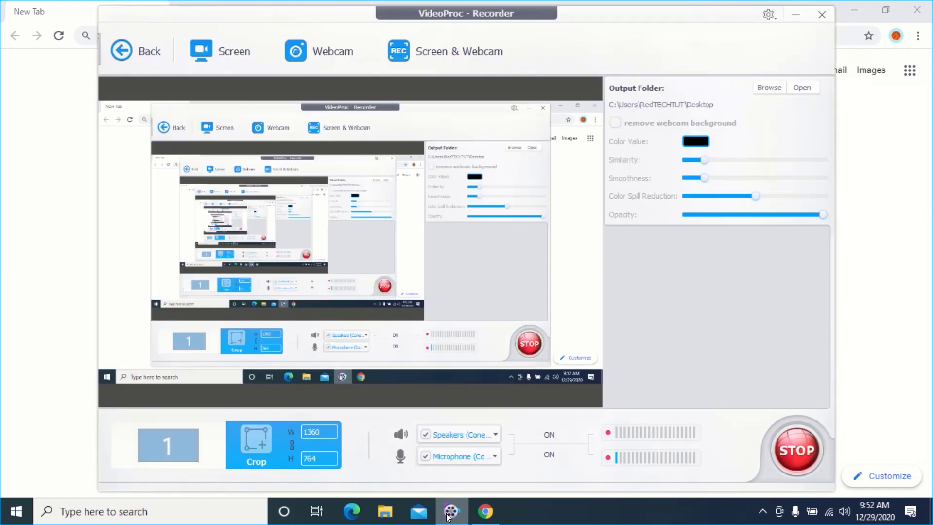
{"action": "left_click", "coordinate": [796, 444]}
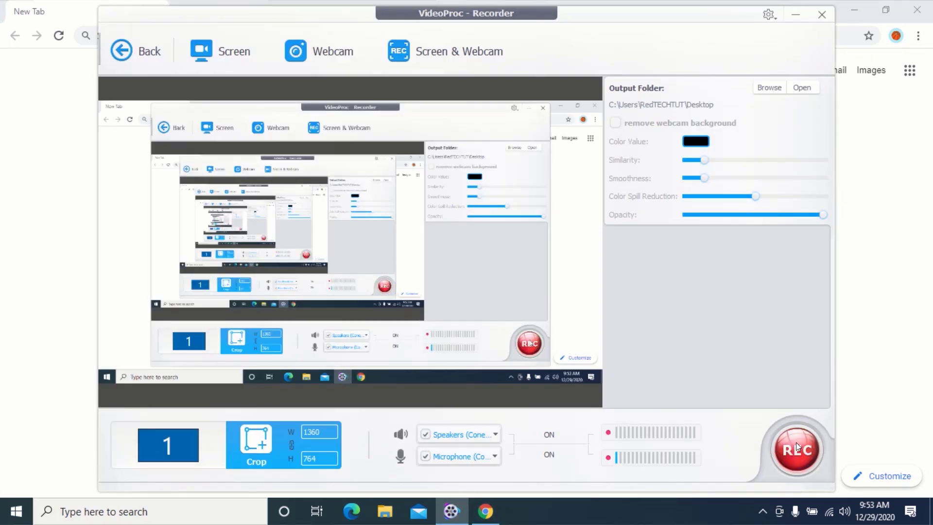
{"action": "left_click", "coordinate": [917, 10]}
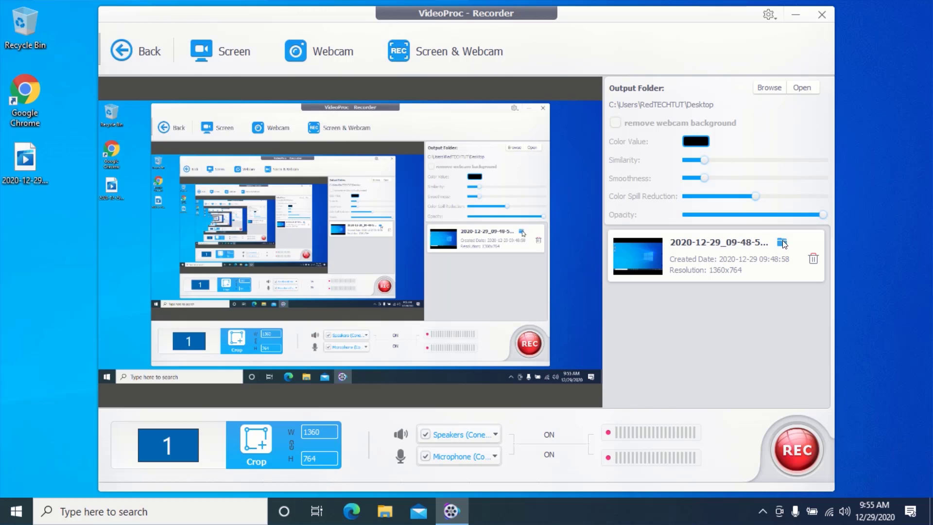
Step: Open the Desktop folder, minimize VideoProc, and play 2020-12-29_09-48-58.mp4
{"action": "left_click", "coordinate": [783, 240]}
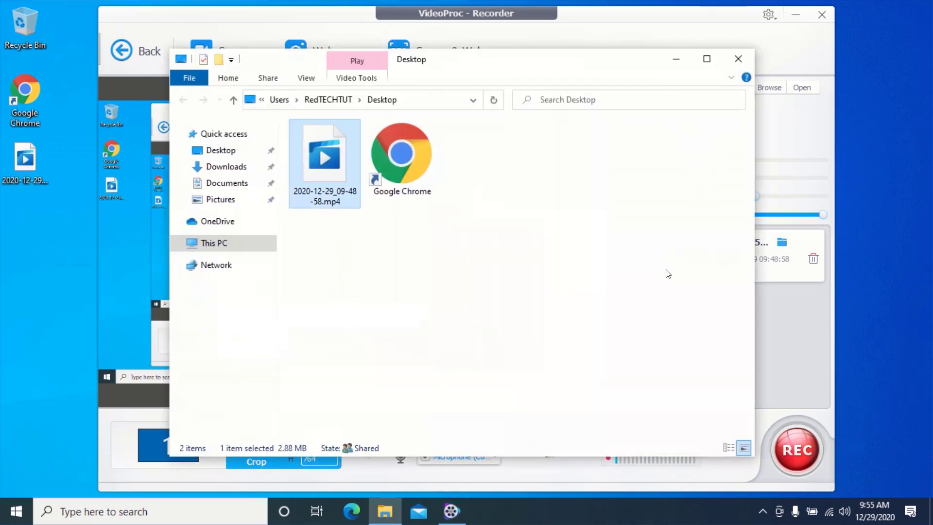
{"action": "left_click", "coordinate": [795, 14]}
{"action": "left_click", "coordinate": [795, 14]}
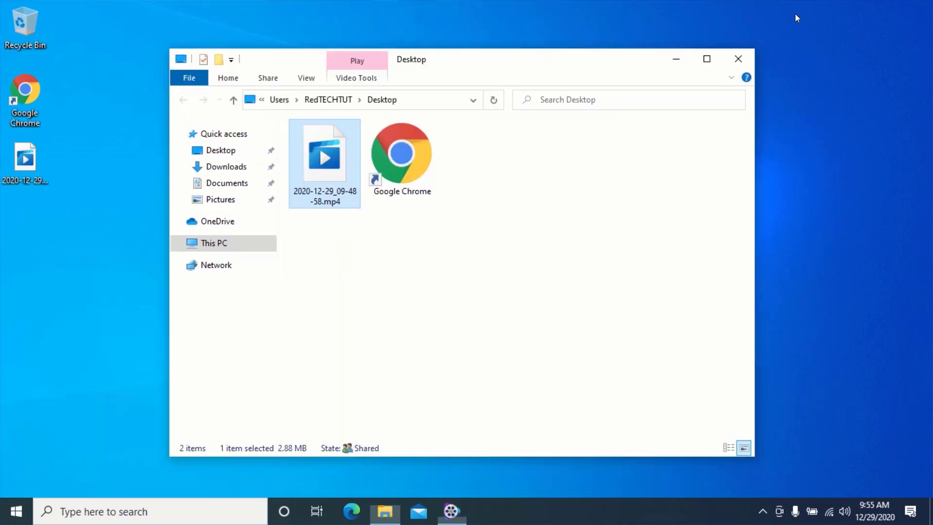
{"action": "double_click", "coordinate": [317, 143]}
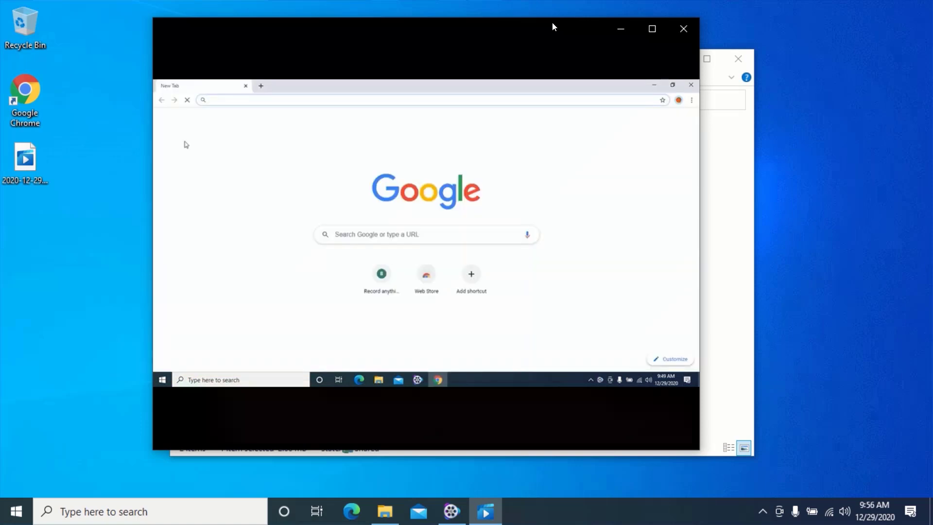
{"action": "mouse_move", "coordinate": [307, 316]}
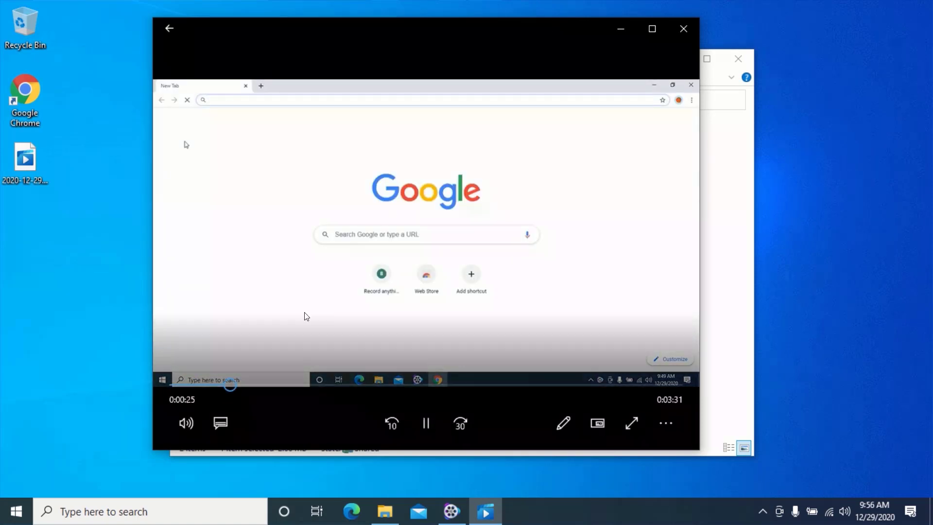
{"action": "left_click", "coordinate": [434, 384]}
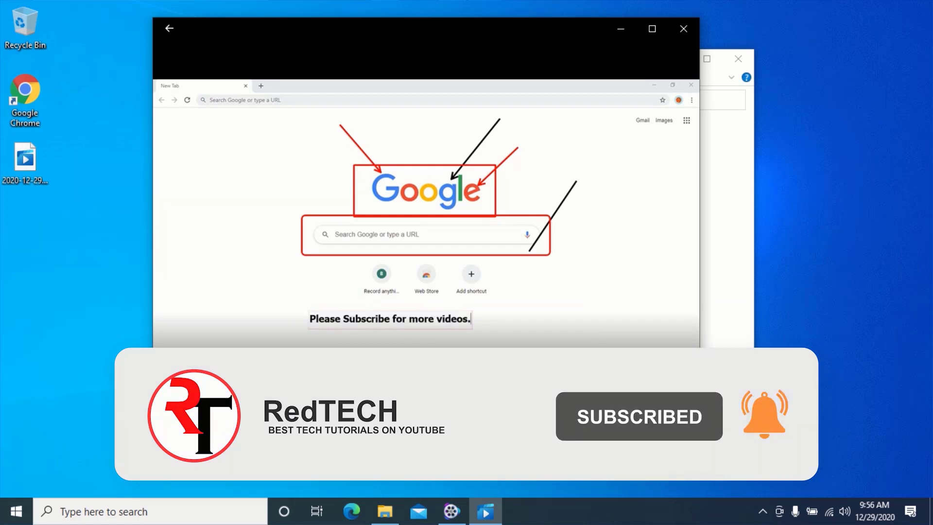
{"action": "left_click", "coordinate": [678, 24]}
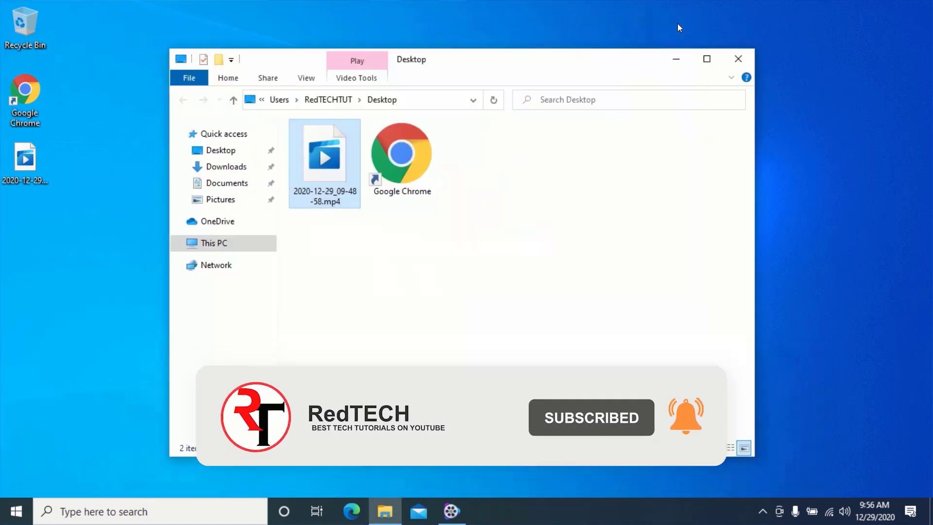